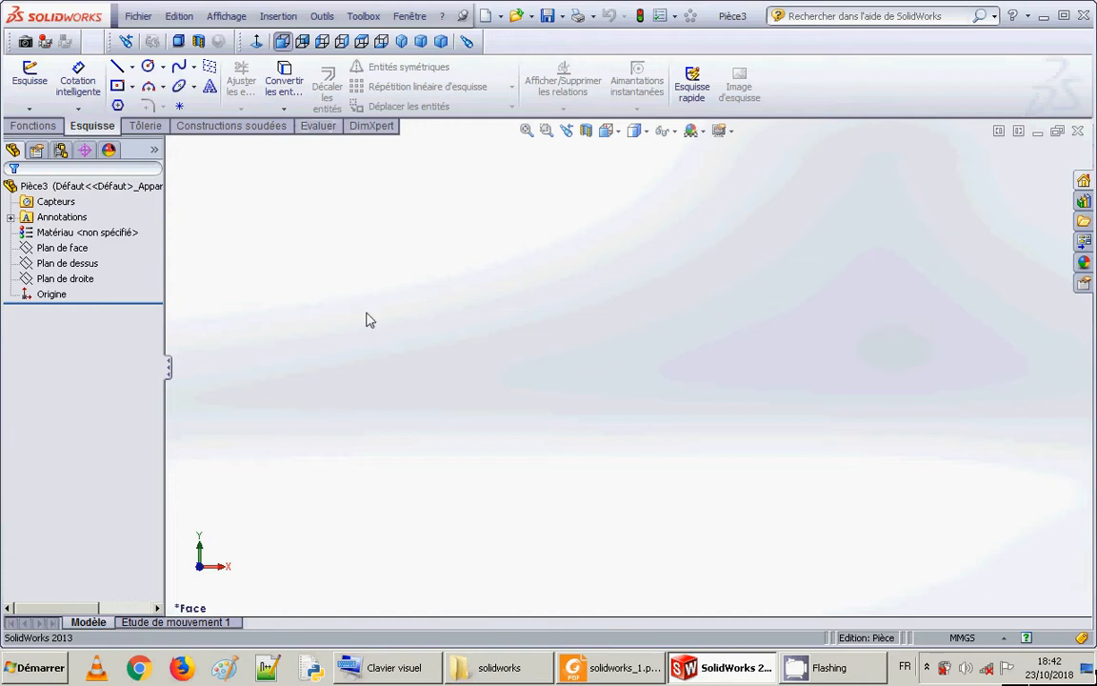
# - View the target part in solidworks_1.pdf, and sketch a centre rectangle about 161 by 90 mm around the origin on Plan de face
pyautogui.click(636, 669)
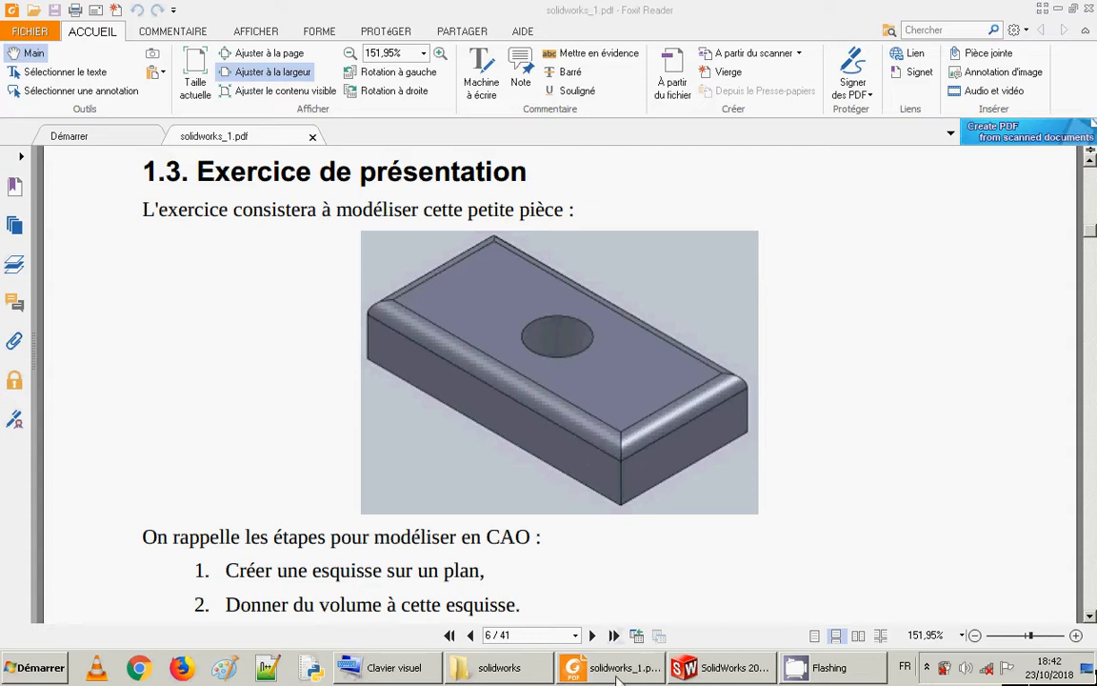
pyautogui.click(707, 672)
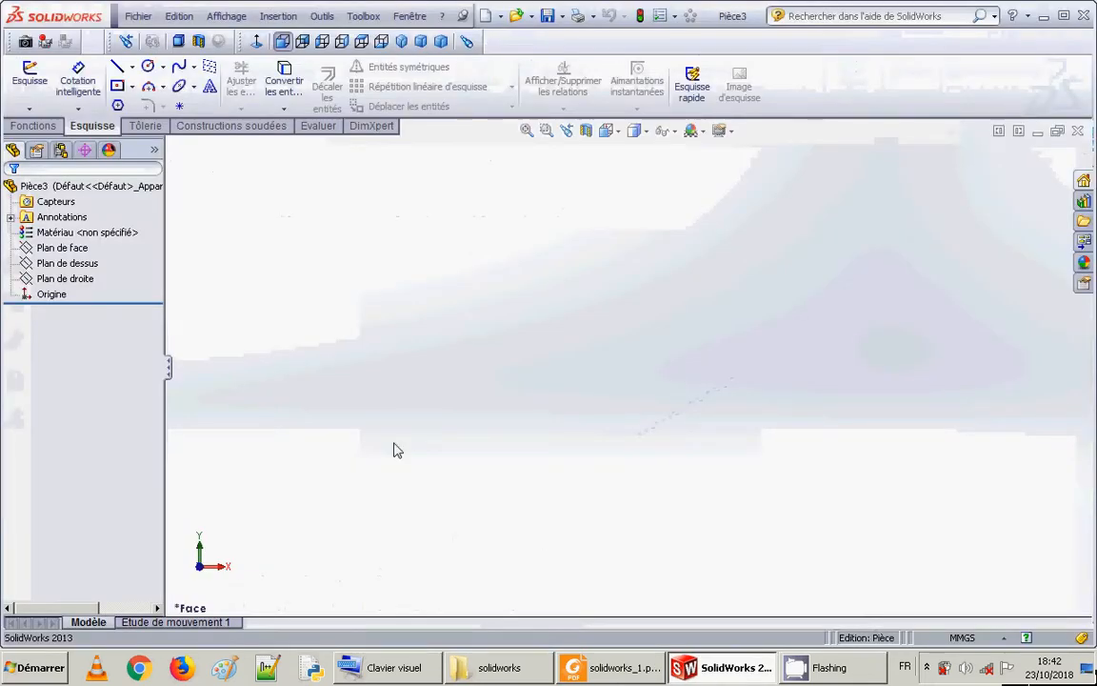
pyautogui.click(82, 249)
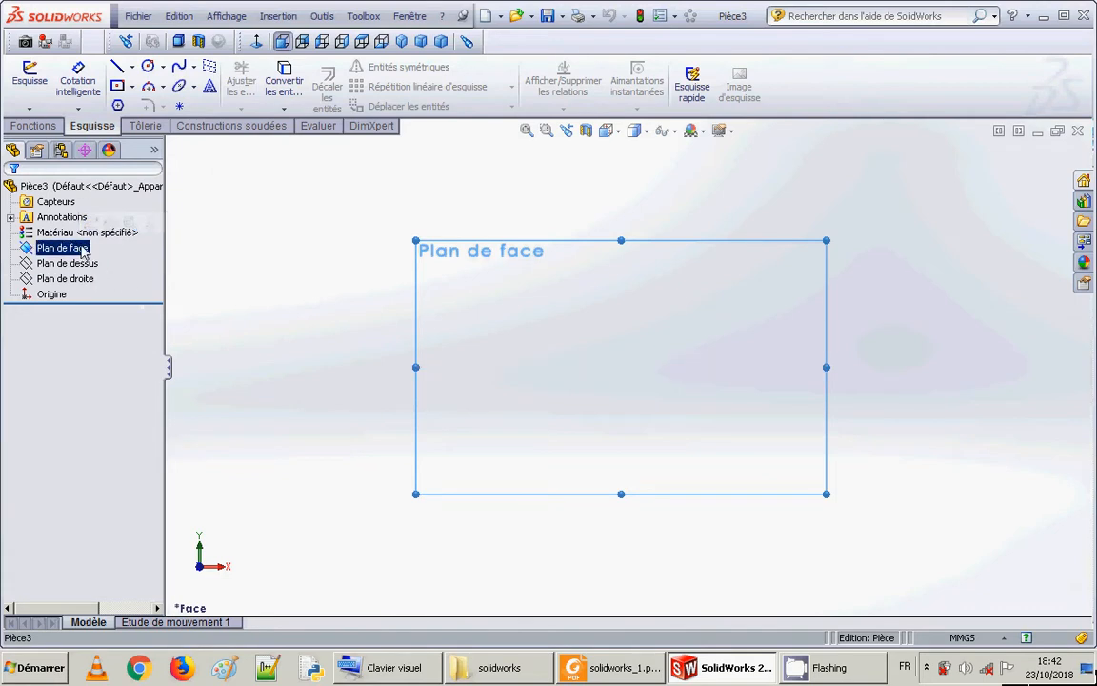
pyautogui.click(86, 248)
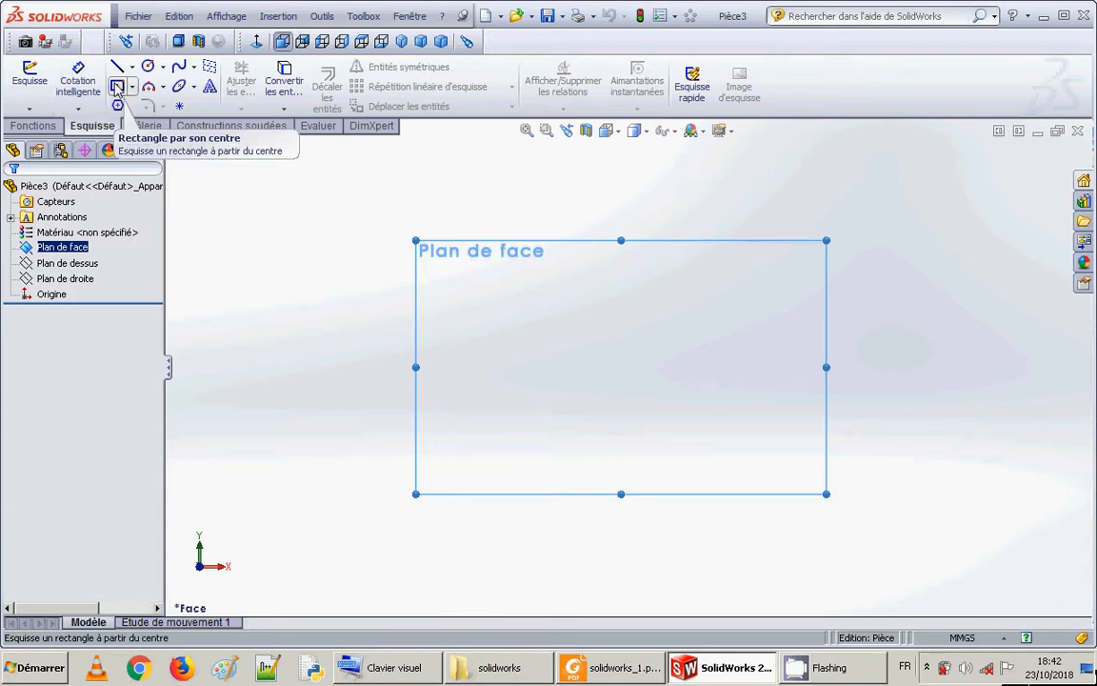
pyautogui.click(132, 88)
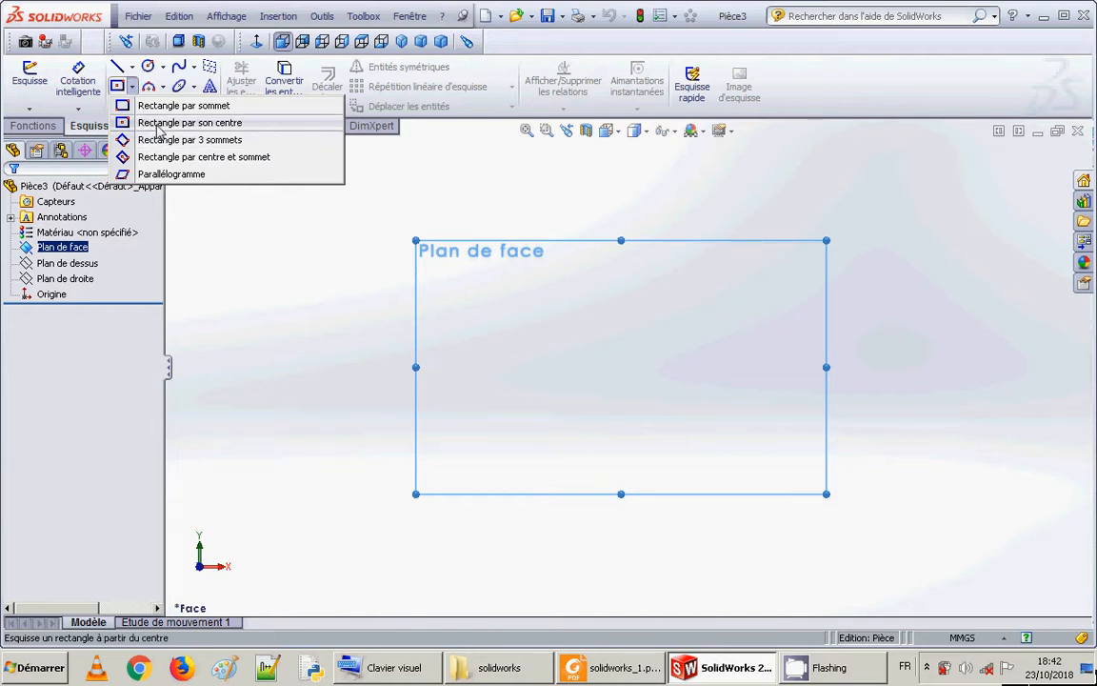
pyautogui.click(158, 125)
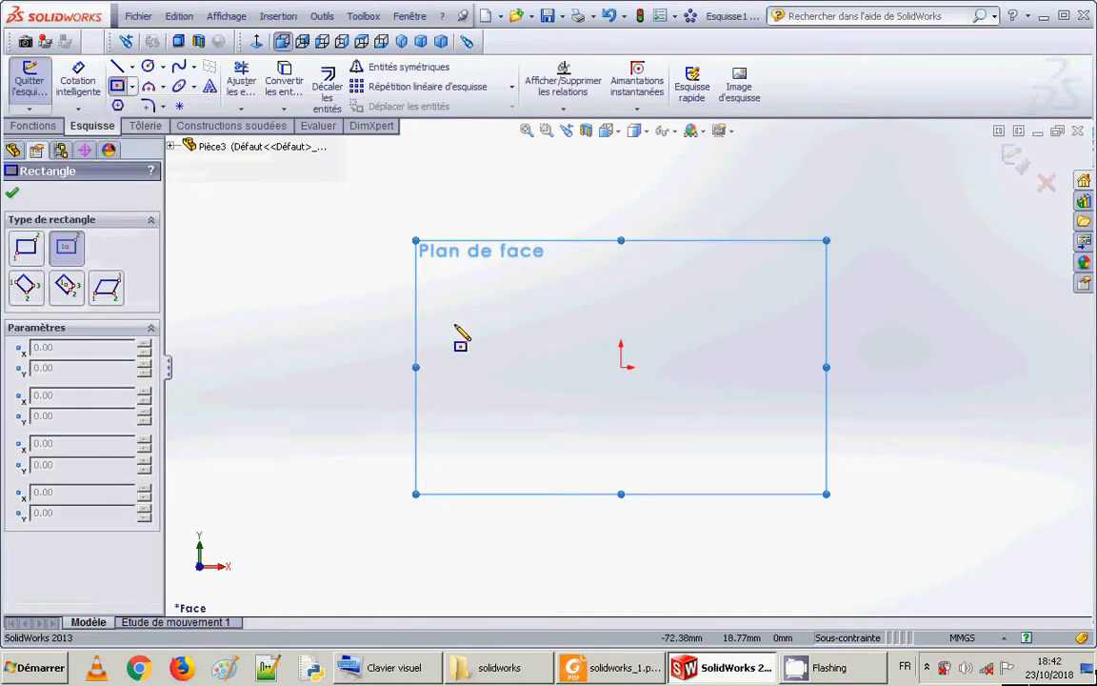
pyautogui.click(621, 366)
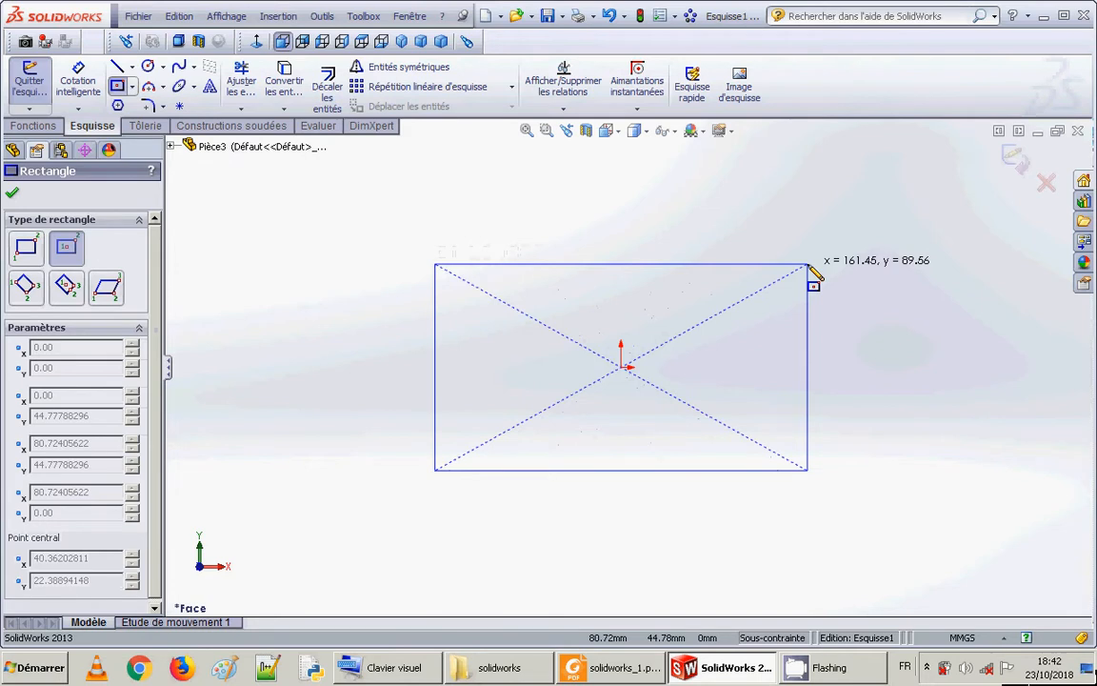
pyautogui.click(809, 267)
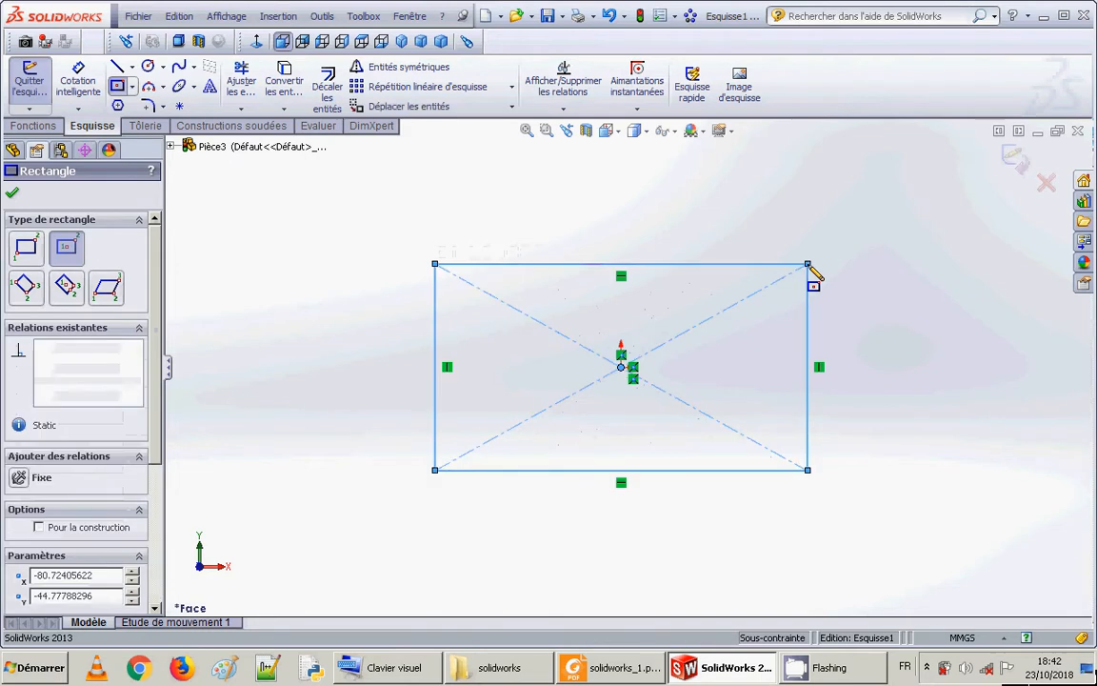
pyautogui.click(14, 195)
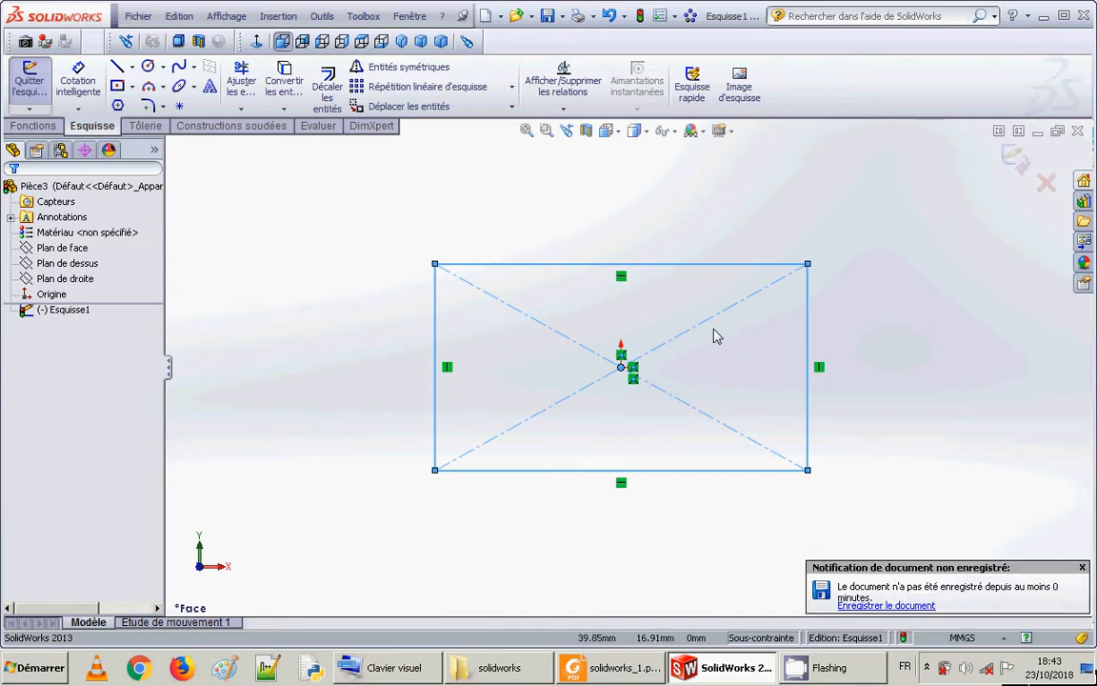
# - Recheck the part in the PDF and dimension the rectangle's horizontal edge to 100 mm with Smart Dimension
pyautogui.click(617, 669)
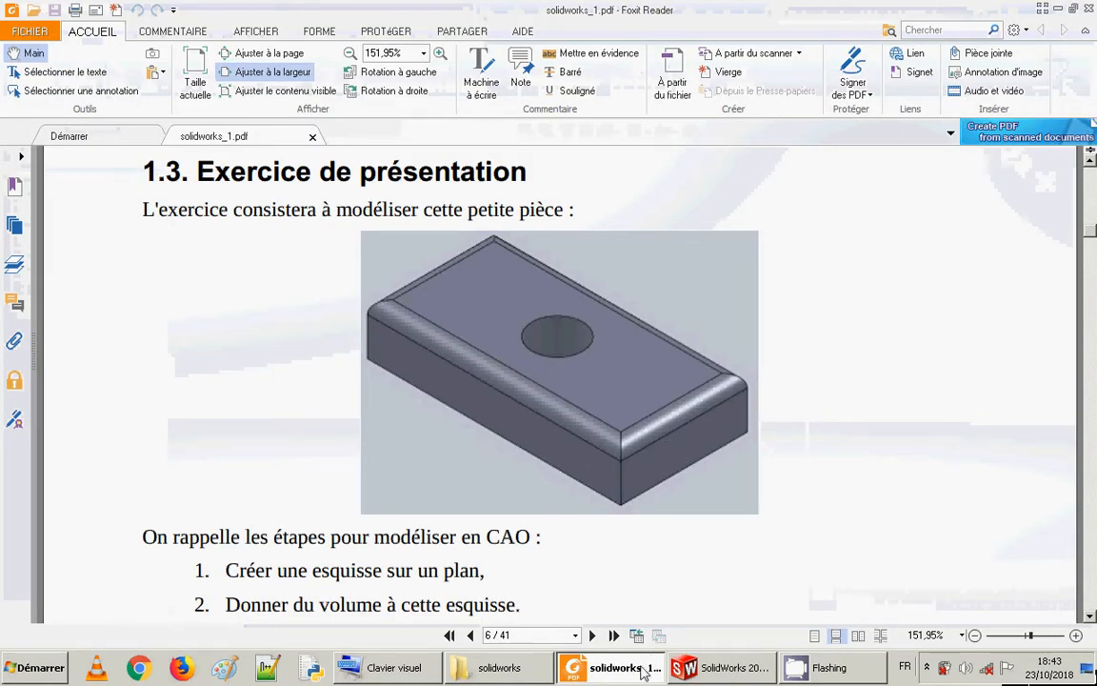
pyautogui.hotkey('alt', 'Tab')
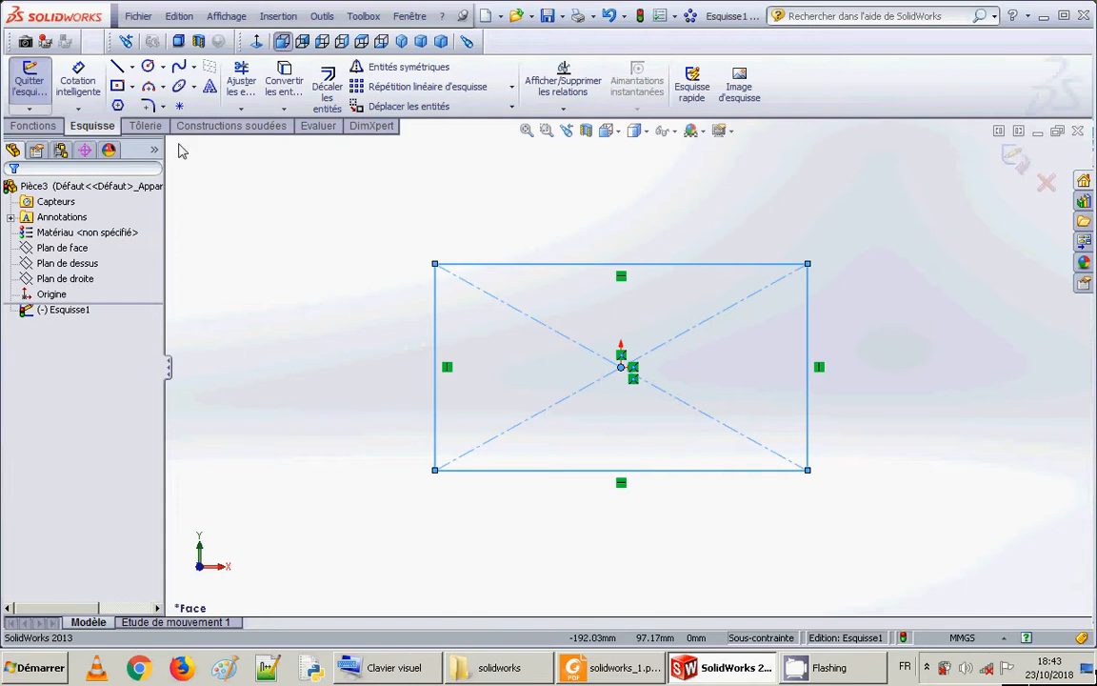
pyautogui.click(88, 96)
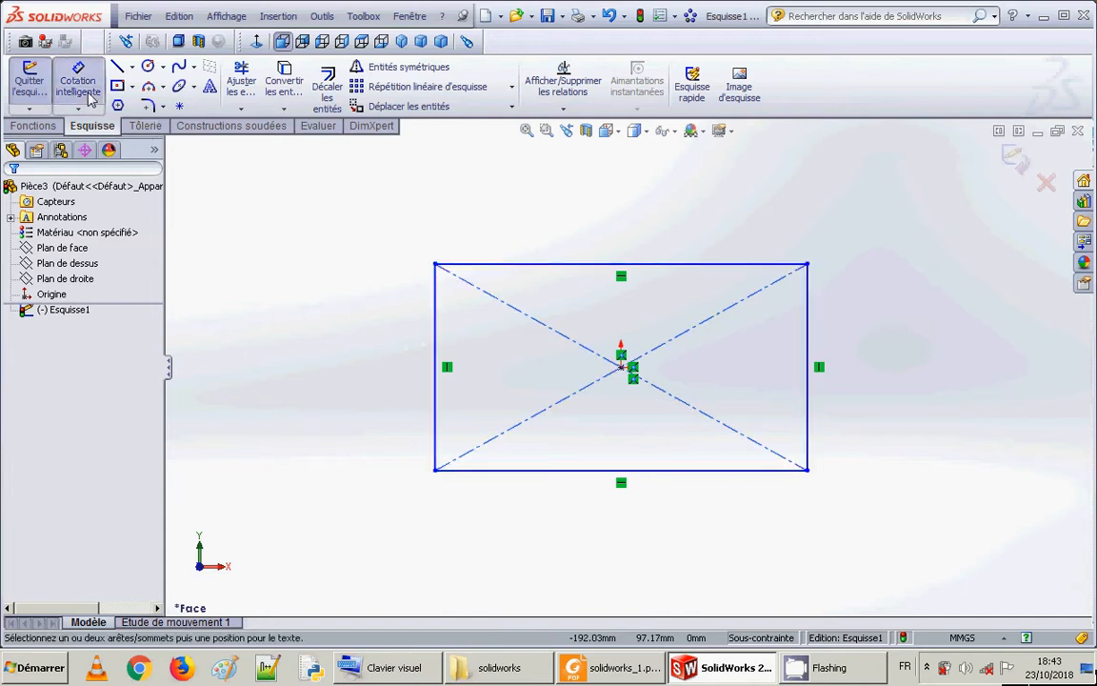
pyautogui.click(560, 264)
pyautogui.click(586, 211)
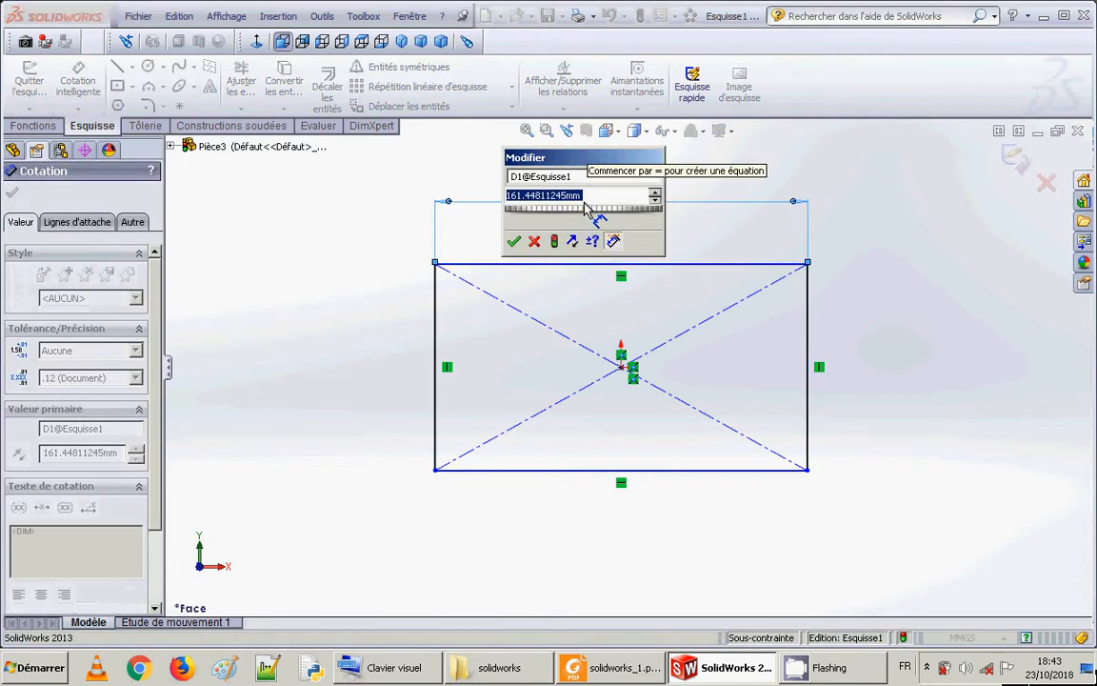
pyautogui.write('100')
pyautogui.press('Return')
pyautogui.press('Return')
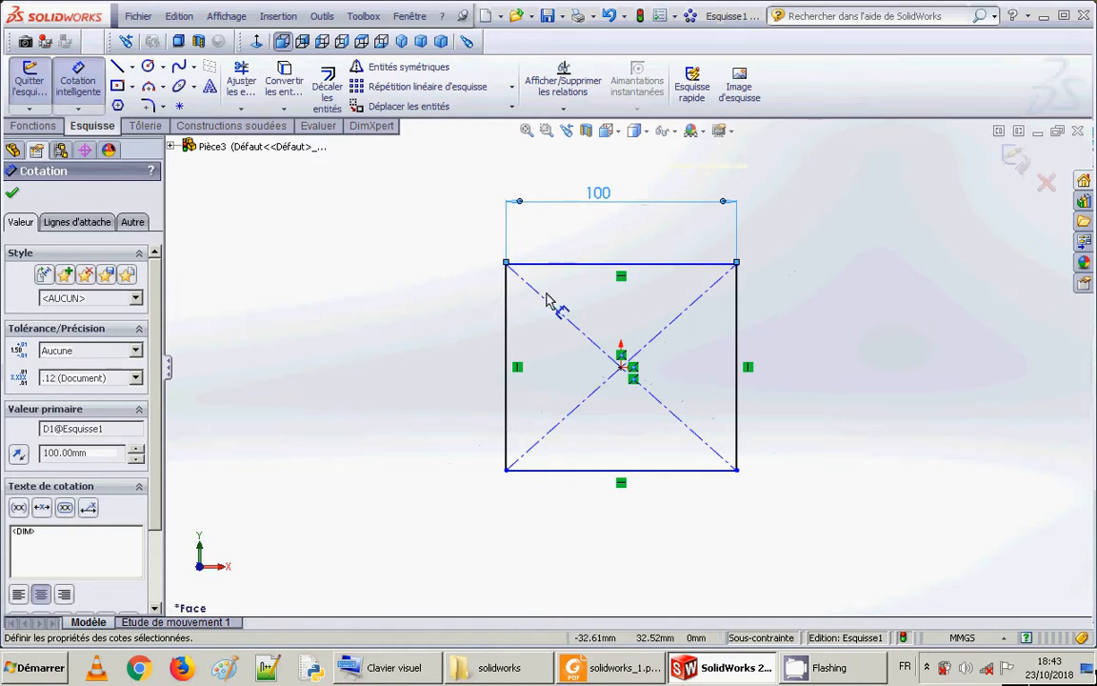
# - Dimension the rectangle's vertical edge to 50 mm and finish dimensioning
pyautogui.click(511, 345)
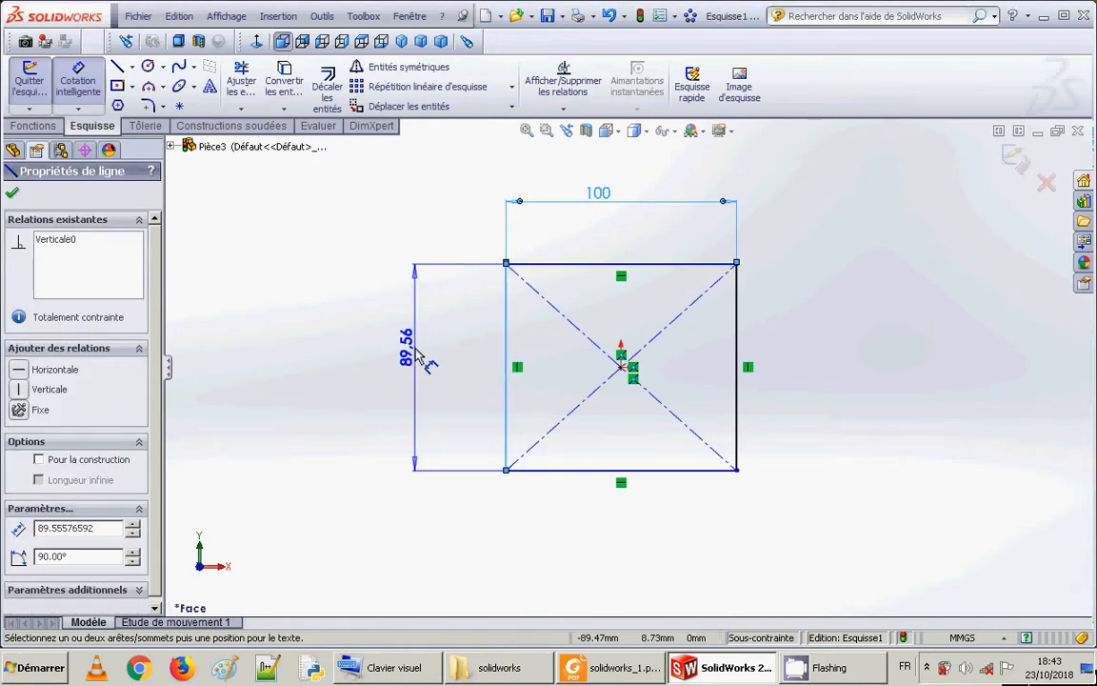
pyautogui.click(418, 358)
pyautogui.click(415, 347)
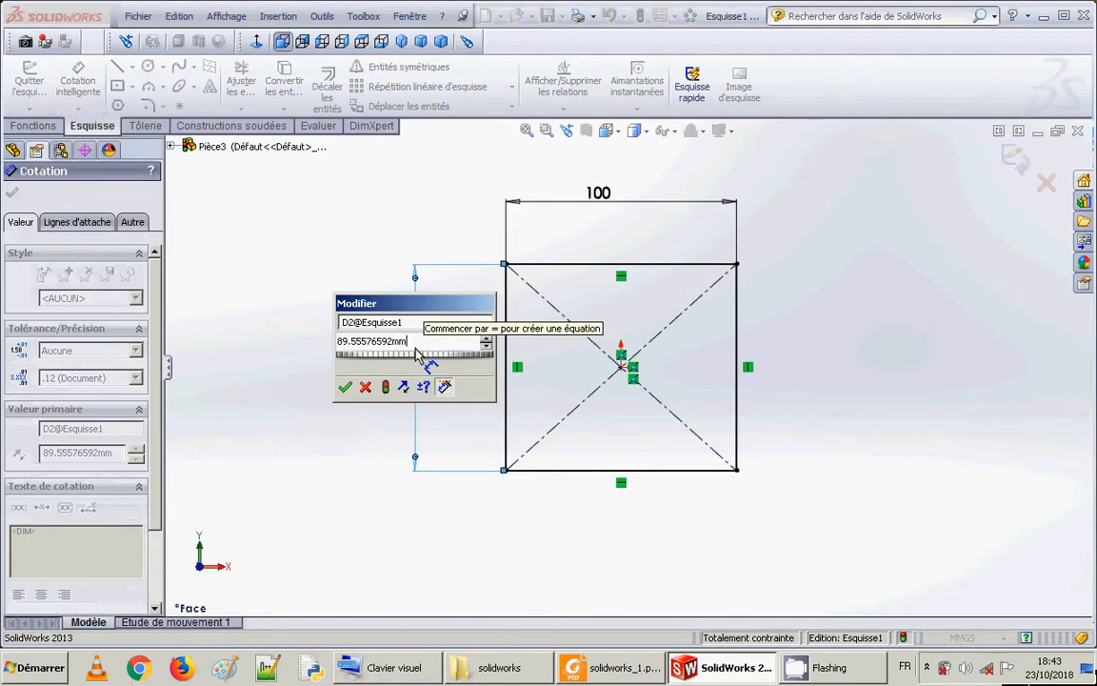
pyautogui.press('BackSpace')
pyautogui.press('BackSpace')
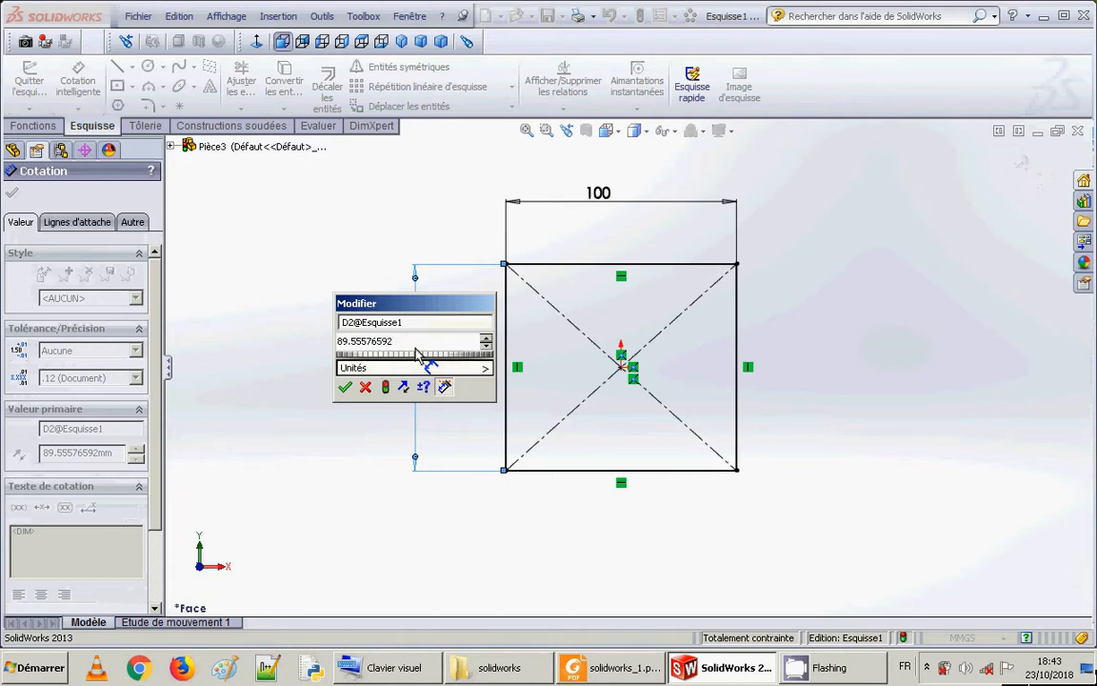
pyautogui.press('BackSpace')
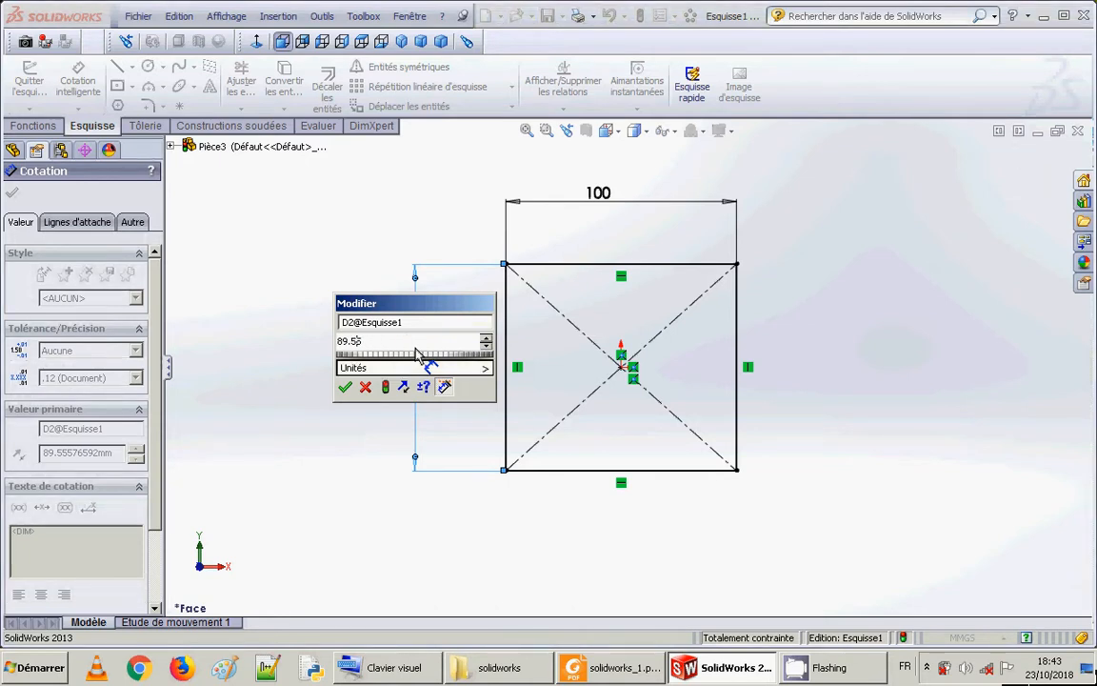
pyautogui.press('BackSpace')
pyautogui.press('BackSpace')
pyautogui.press('BackSpace')
pyautogui.press('BackSpace')
pyautogui.write('5')
pyautogui.press('Return')
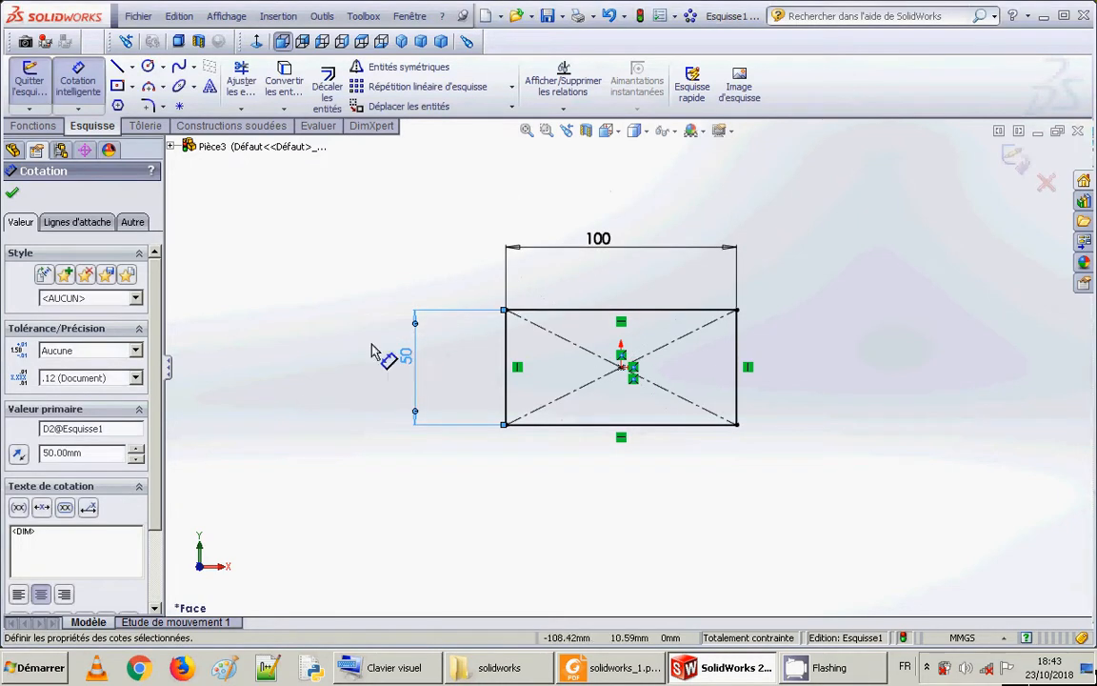
pyautogui.click(13, 192)
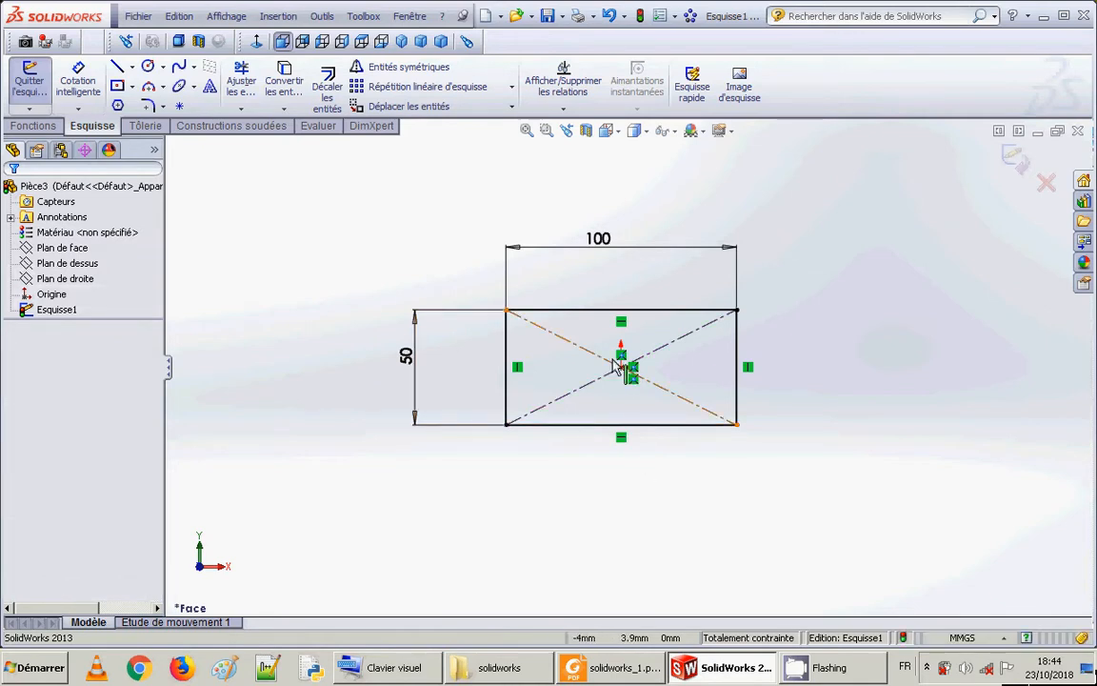
# - Start a boss/base extrusion from the 100 by 50 mm rectangle sketch, with its preview turned nearly side-on
pyautogui.scroll(-5, 725, 358)
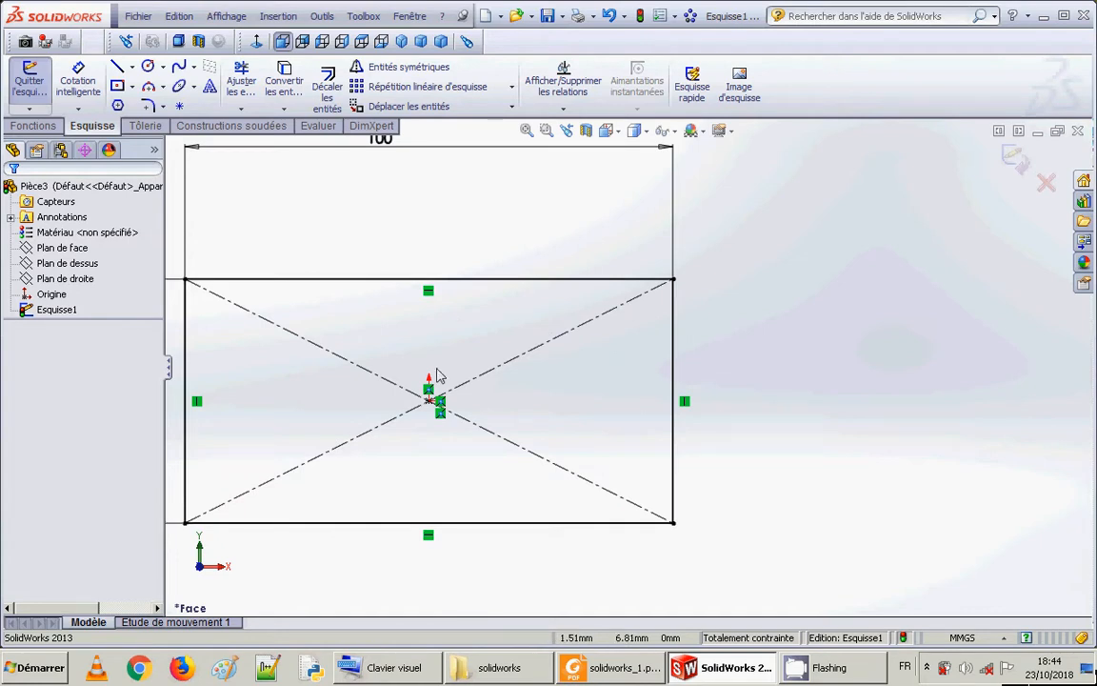
pyautogui.click(617, 131)
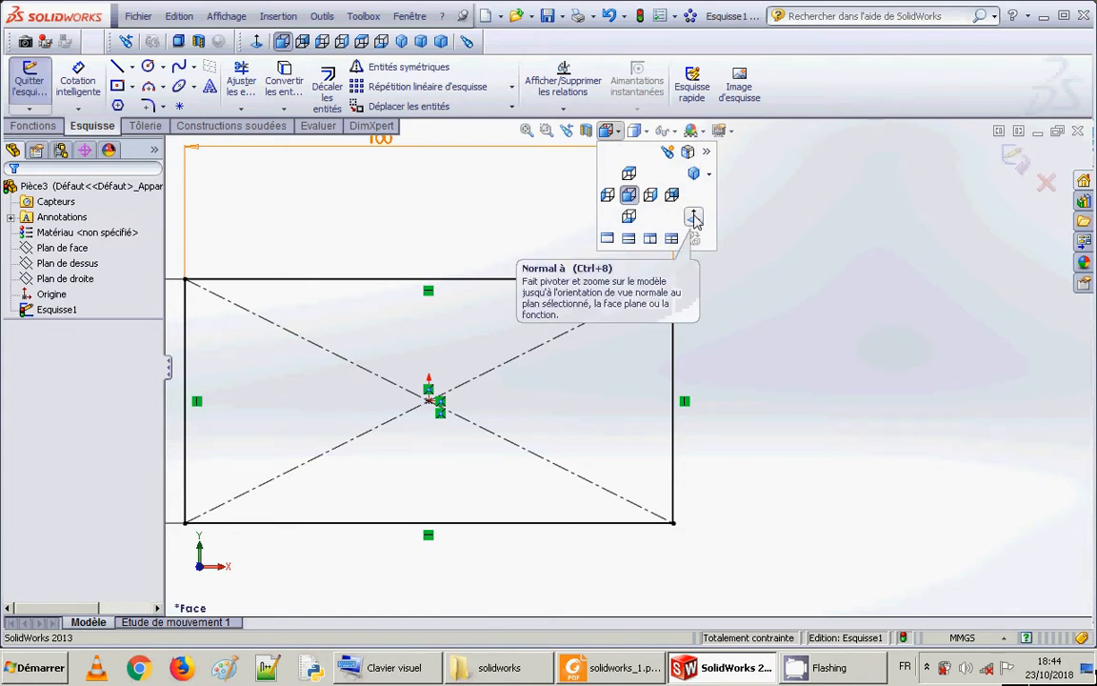
pyautogui.click(694, 219)
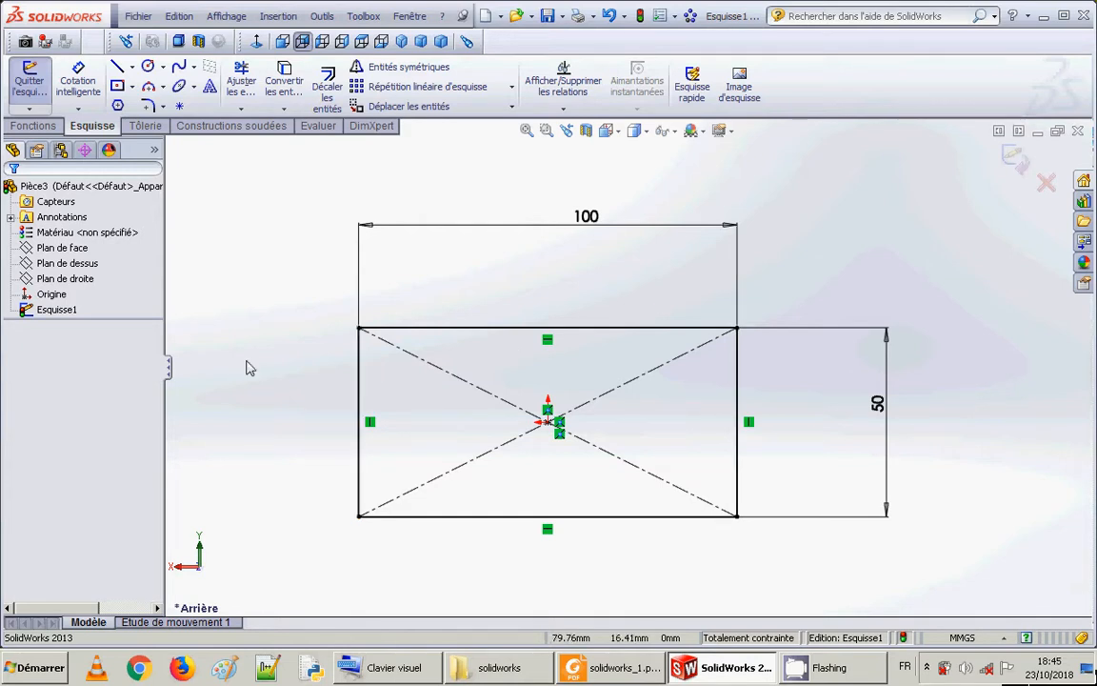
pyautogui.click(34, 125)
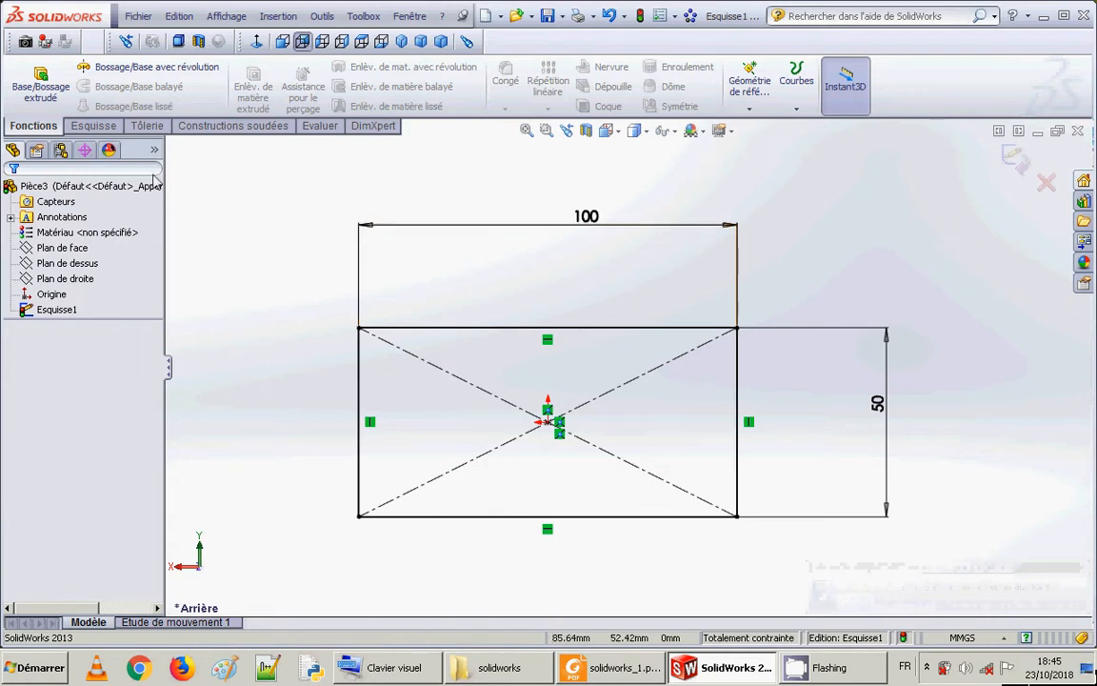
pyautogui.click(29, 91)
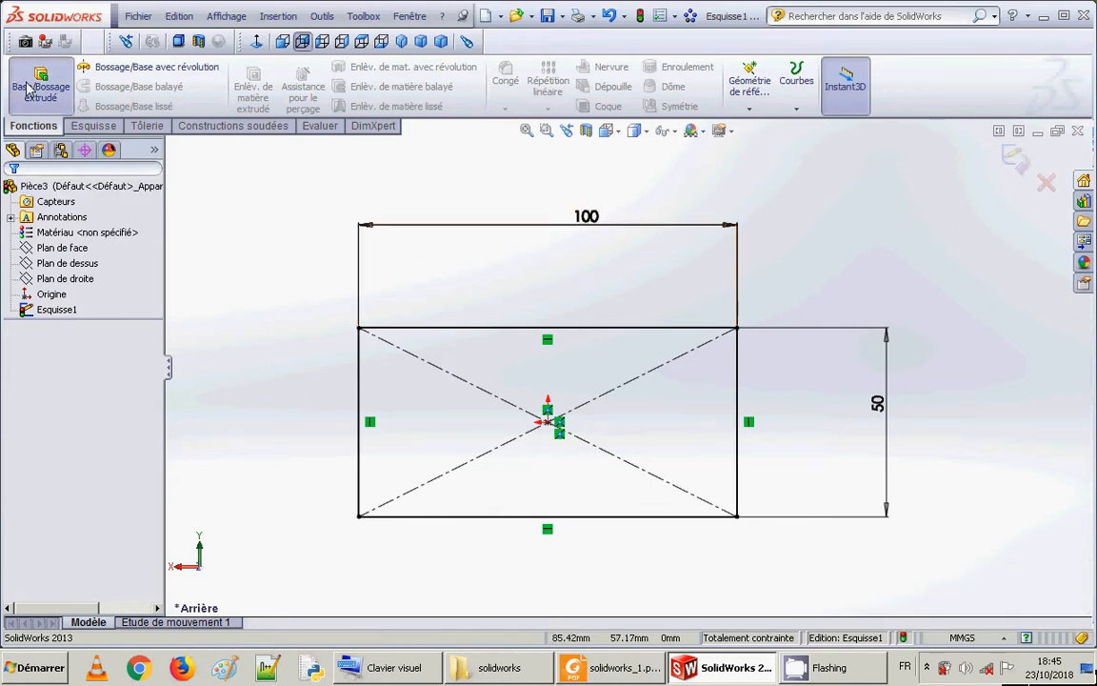
pyautogui.click(28, 88)
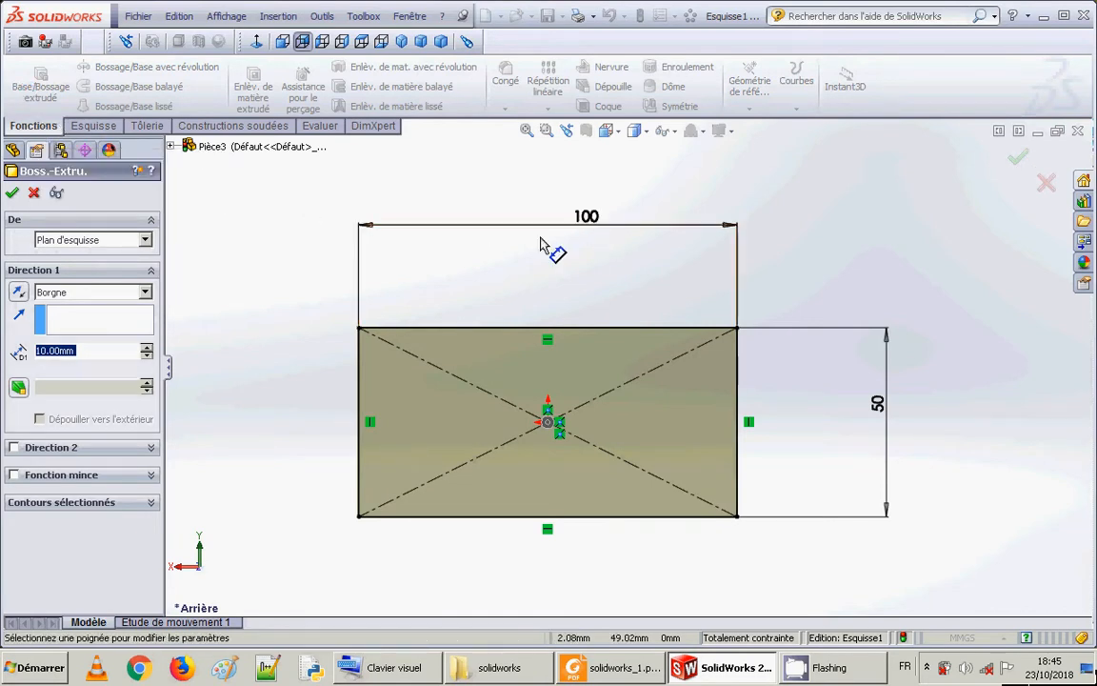
pyautogui.moveTo(879, 254)
pyautogui.mouseDown(button='middle')
pyautogui.moveTo(791, 354)
pyautogui.moveTo(757, 370)
pyautogui.moveTo(783, 339)
pyautogui.mouseUp(button='middle')
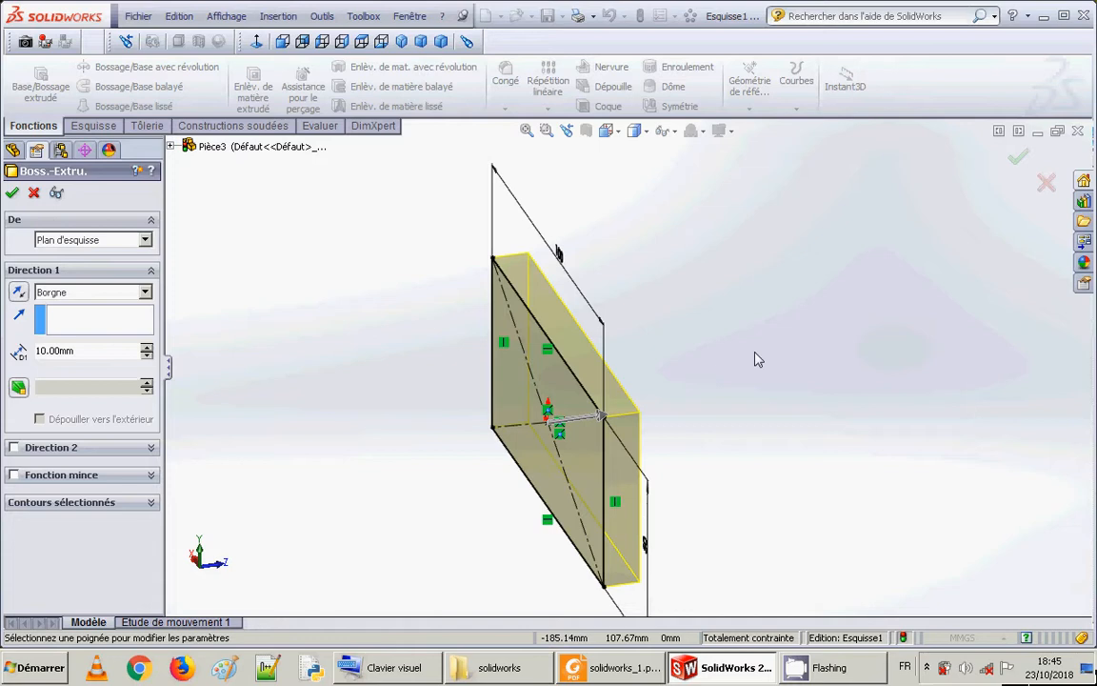
pyautogui.moveTo(755, 357); pyautogui.dragTo(719, 346, button='middle')
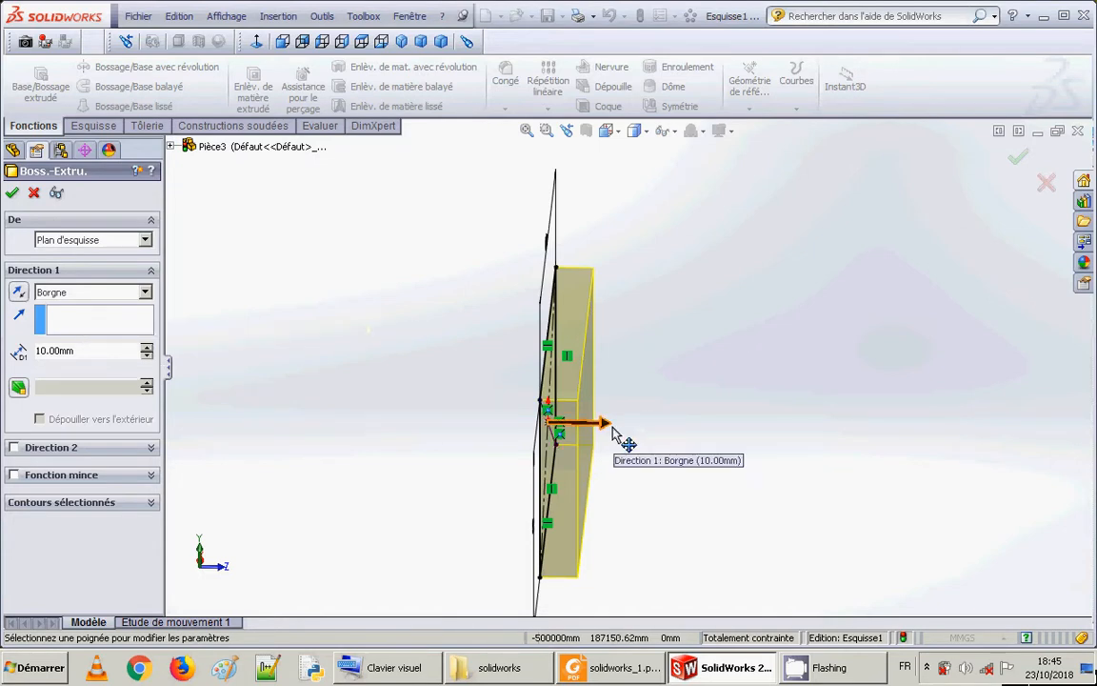
# - Try extrusion depths of 53 mm one way and 60 mm the opposite way, disable Direction 2, and reduce the depth to 37 mm
pyautogui.moveTo(611, 428); pyautogui.dragTo(751, 427)
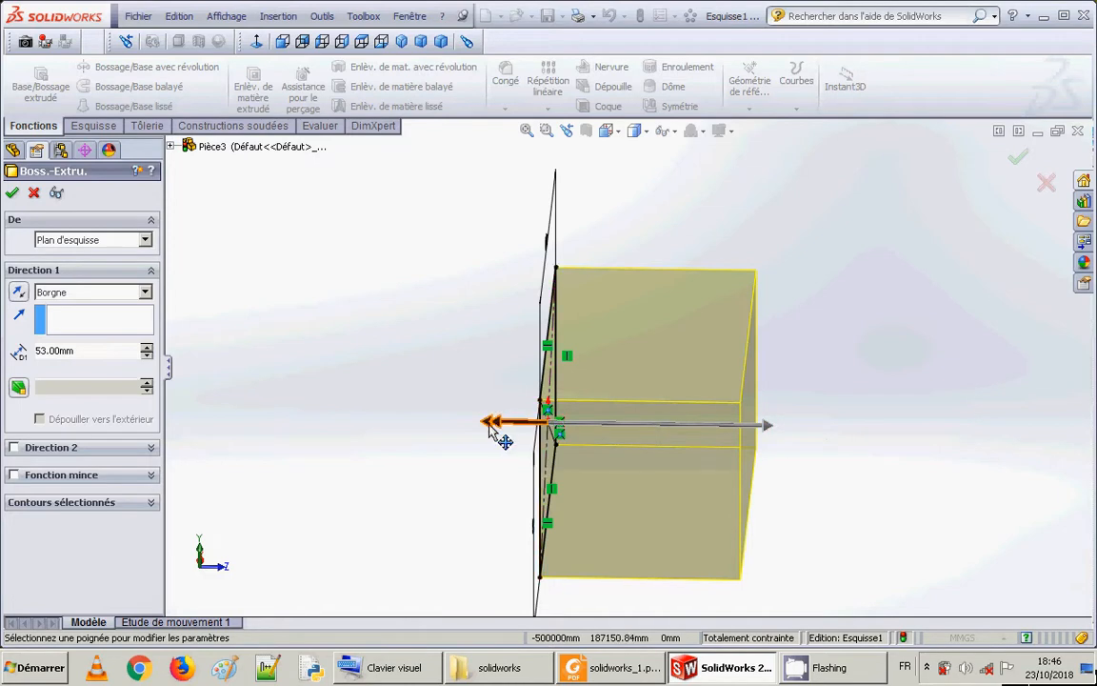
pyautogui.moveTo(497, 436); pyautogui.dragTo(322, 428)
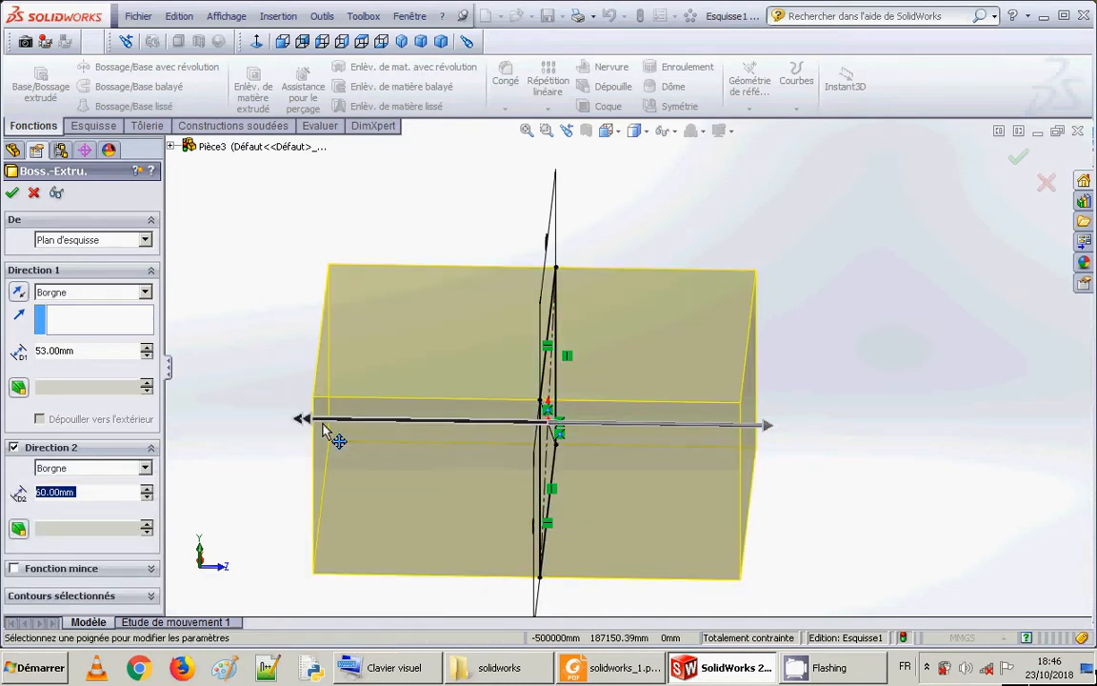
pyautogui.click(13, 447)
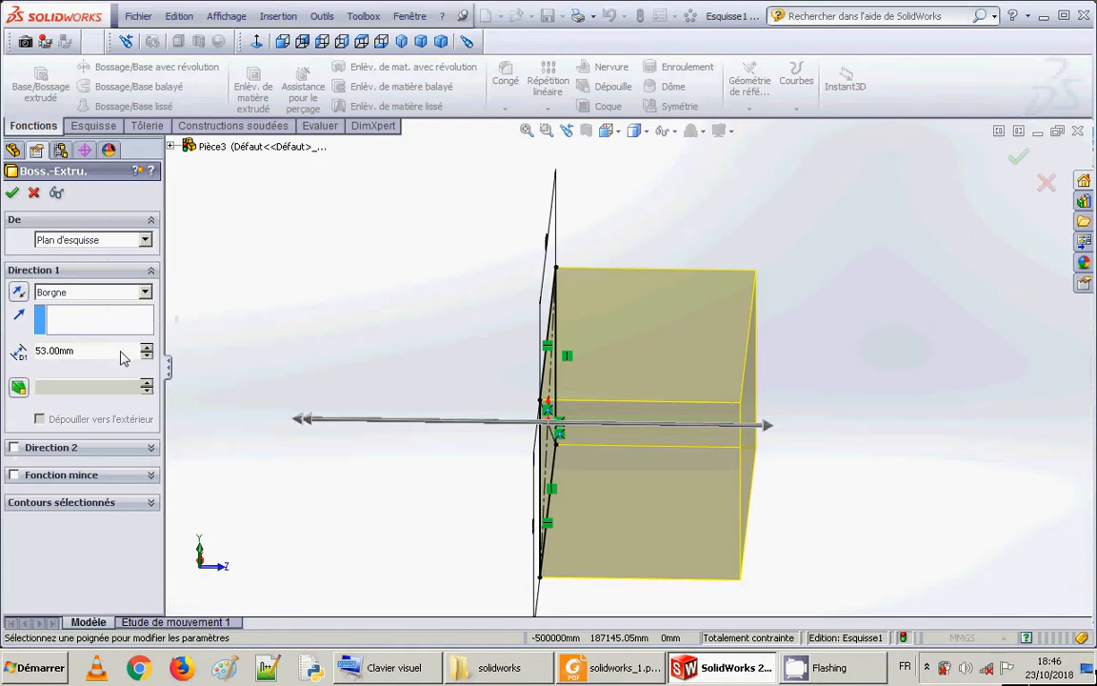
pyautogui.moveTo(775, 441); pyautogui.dragTo(684, 439)
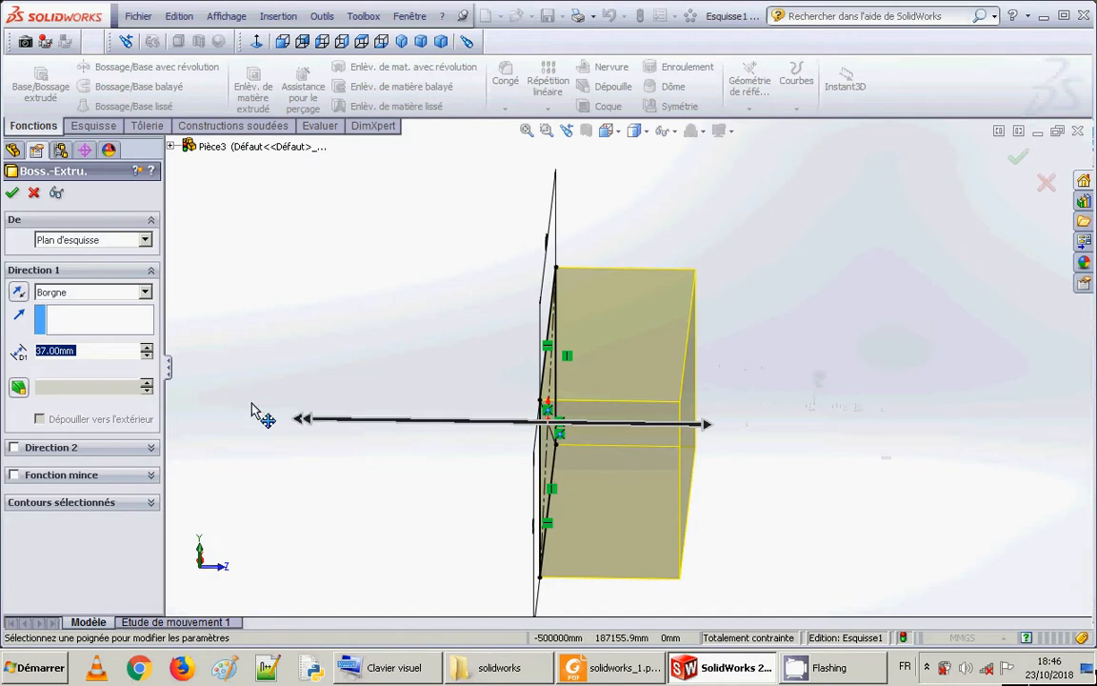
# - Set the blind extrusion depth of the rectangle to 20 mm in Direction 1
pyautogui.write('2')
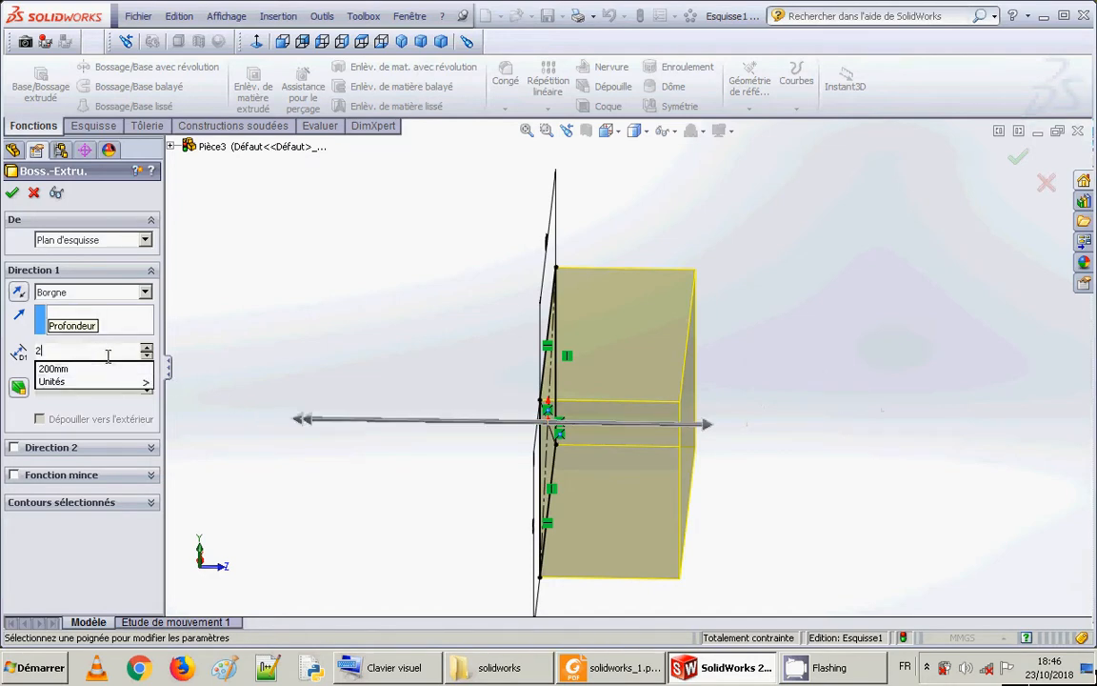
pyautogui.write('0')
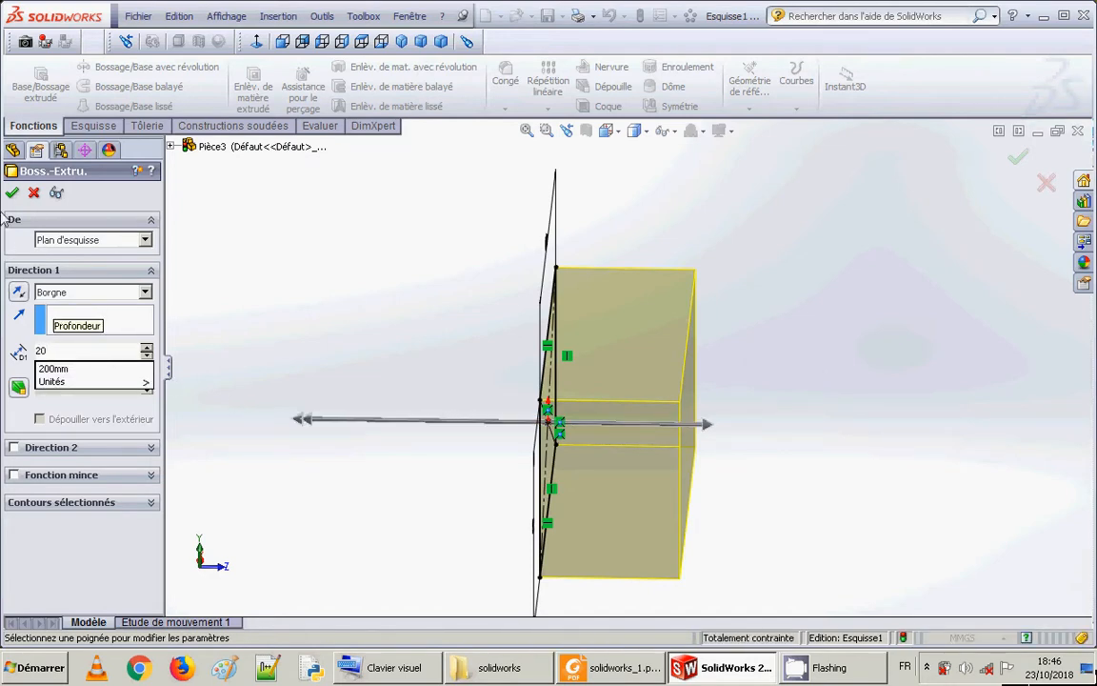
pyautogui.press('Return')
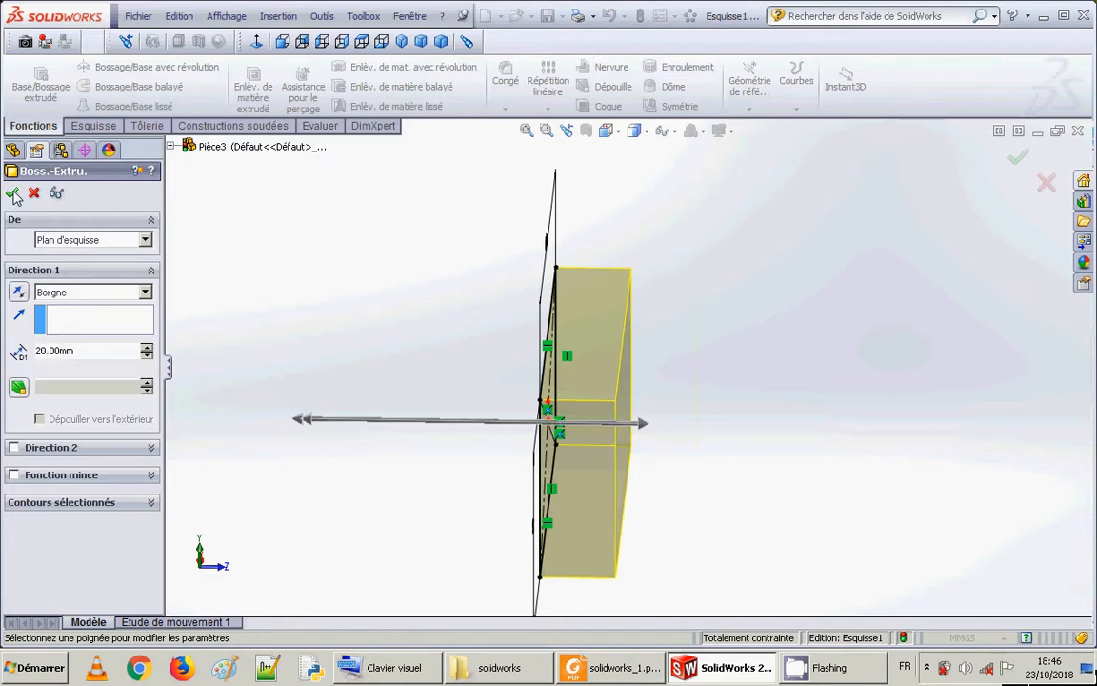
# - Confirm the block's extrusion and compare the solid with the part pictured in the solidworks_1.pdf exercise in Foxit Reader
pyautogui.click(14, 193)
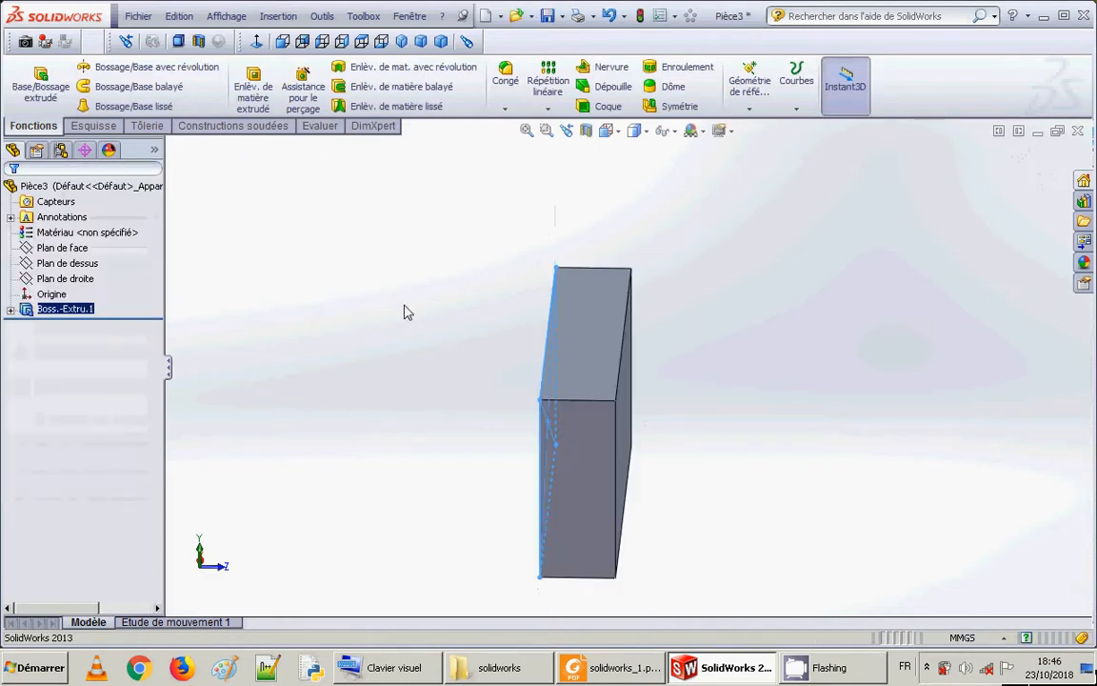
pyautogui.moveTo(786, 372); pyautogui.dragTo(691, 338, button='middle')
pyautogui.click(672, 263)
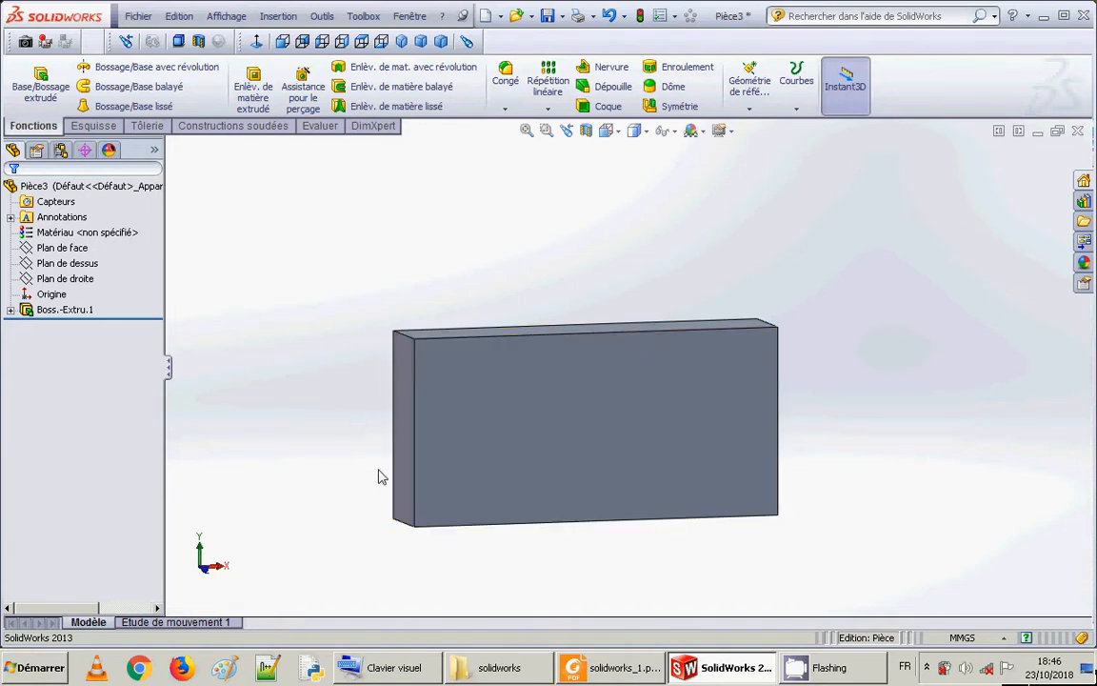
pyautogui.moveTo(306, 380); pyautogui.dragTo(317, 411, button='middle')
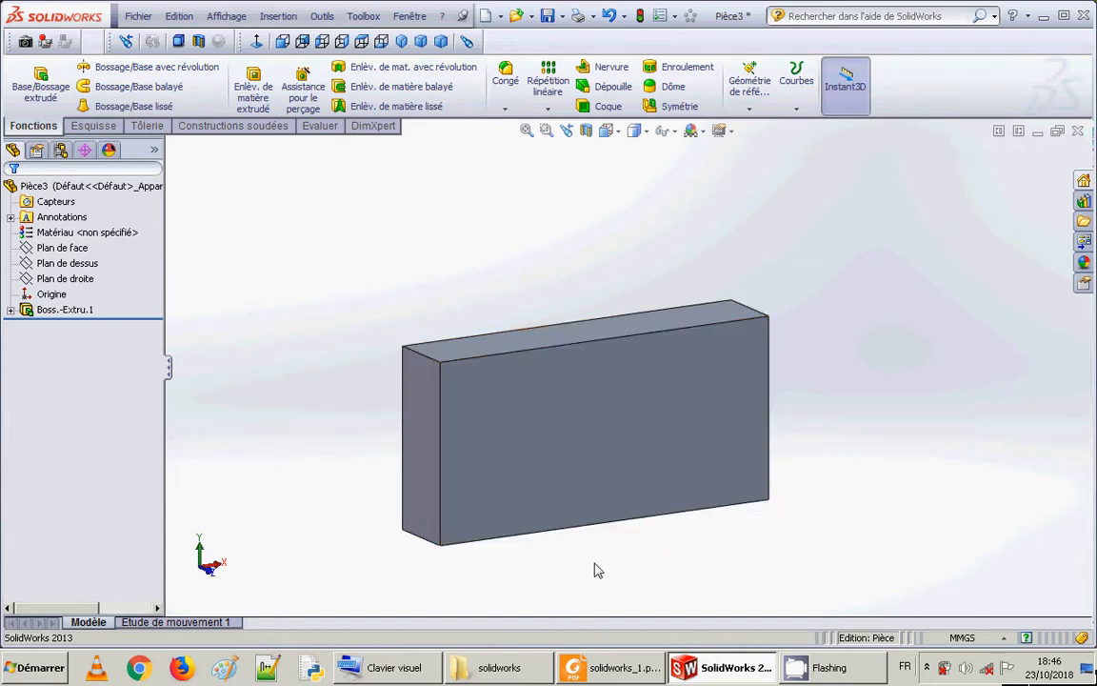
pyautogui.click(603, 674)
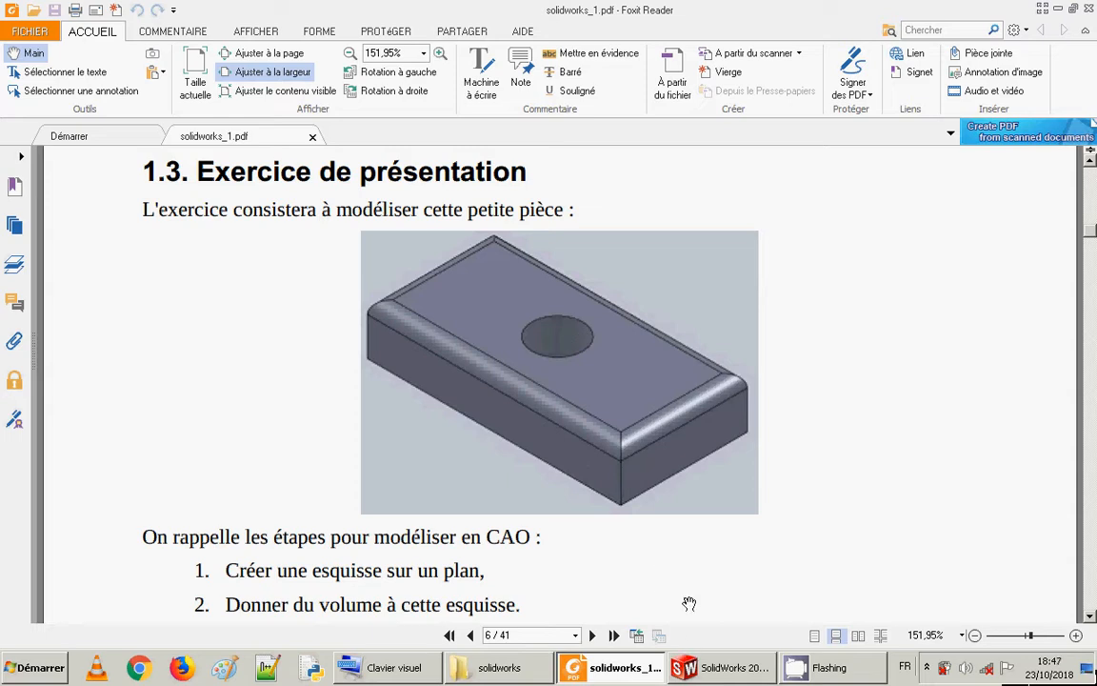
pyautogui.click(721, 671)
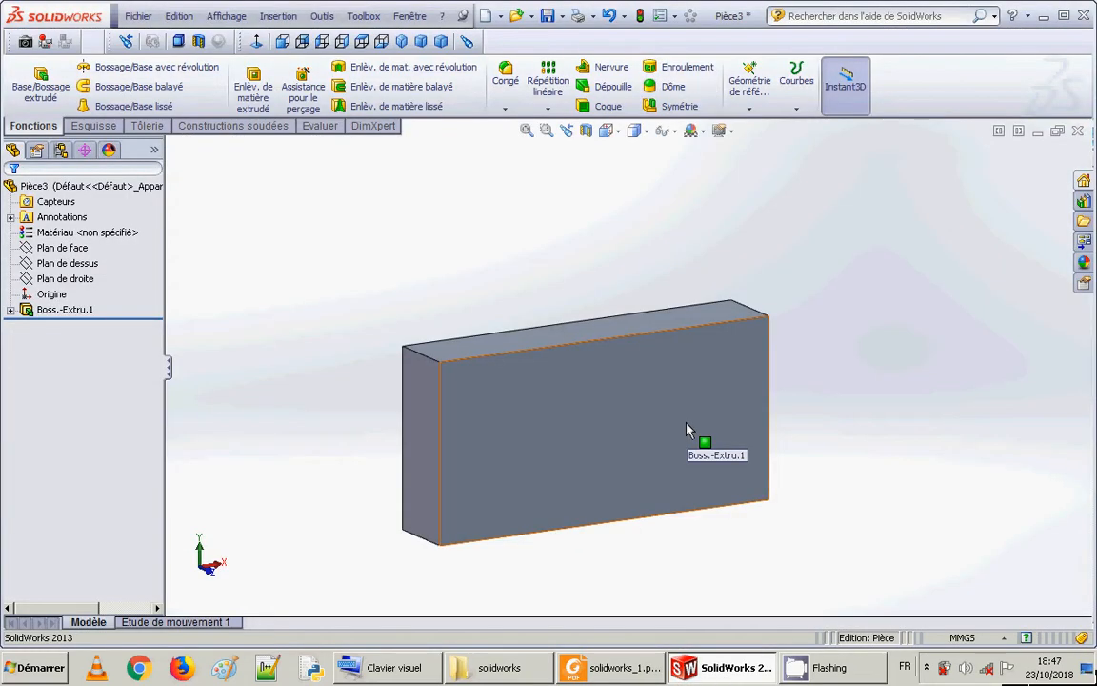
# - Sketch a circle of about 11.5 mm radius on the block's large front face, centred on the origin
pyautogui.click(656, 426)
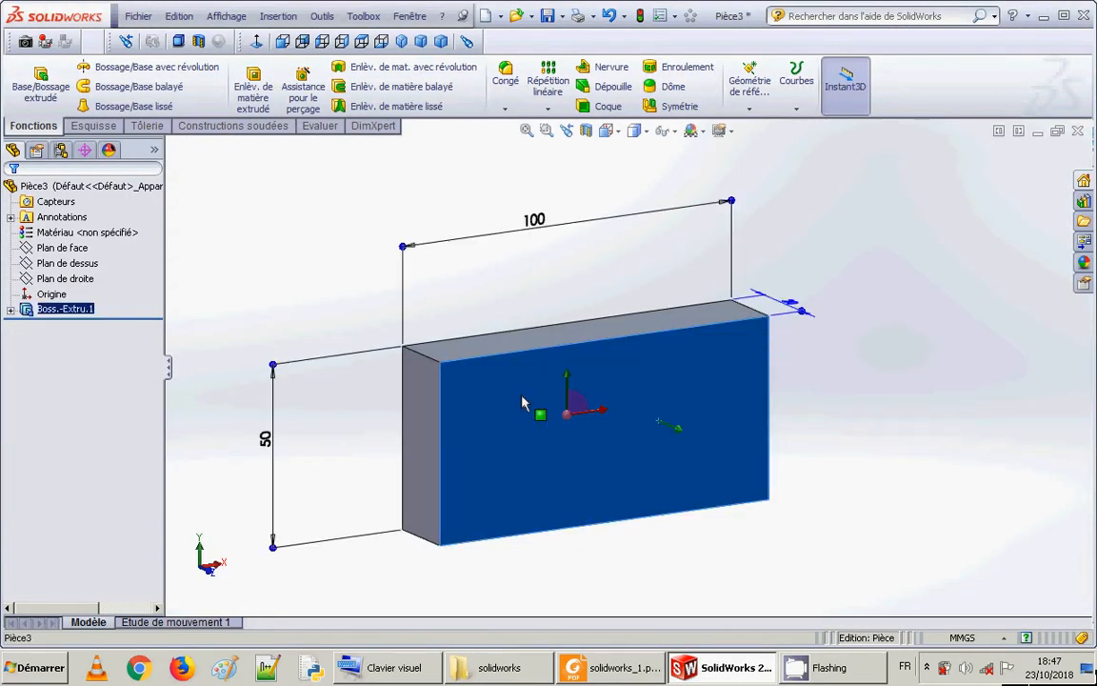
pyautogui.moveTo(346, 288); pyautogui.dragTo(314, 304, button='middle')
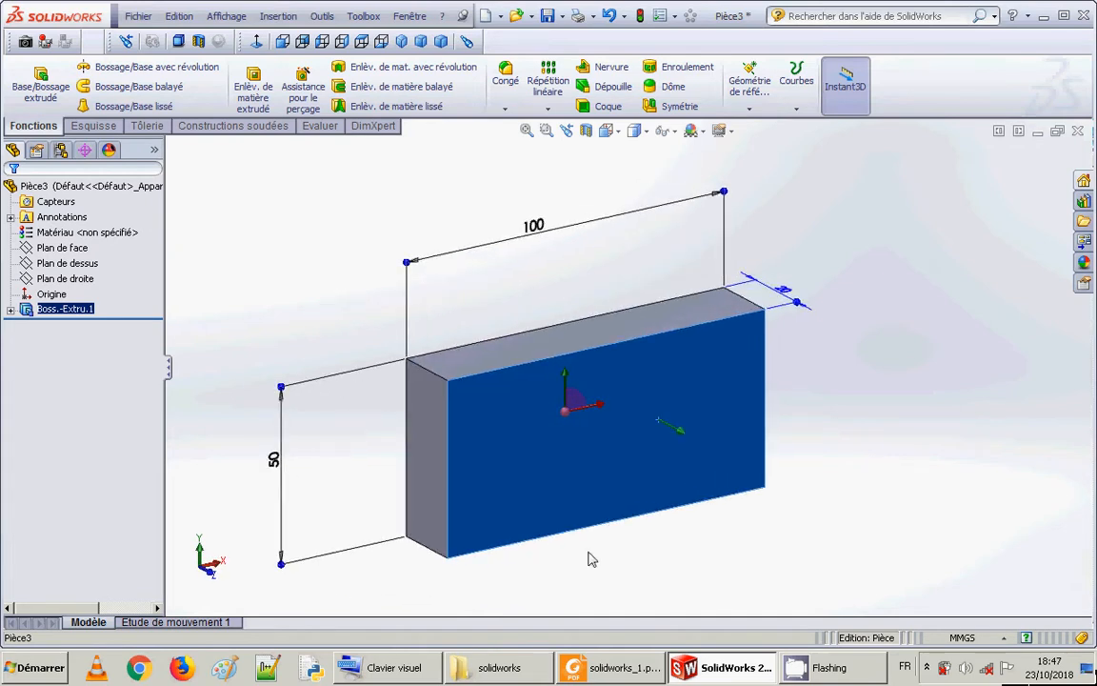
pyautogui.click(608, 505)
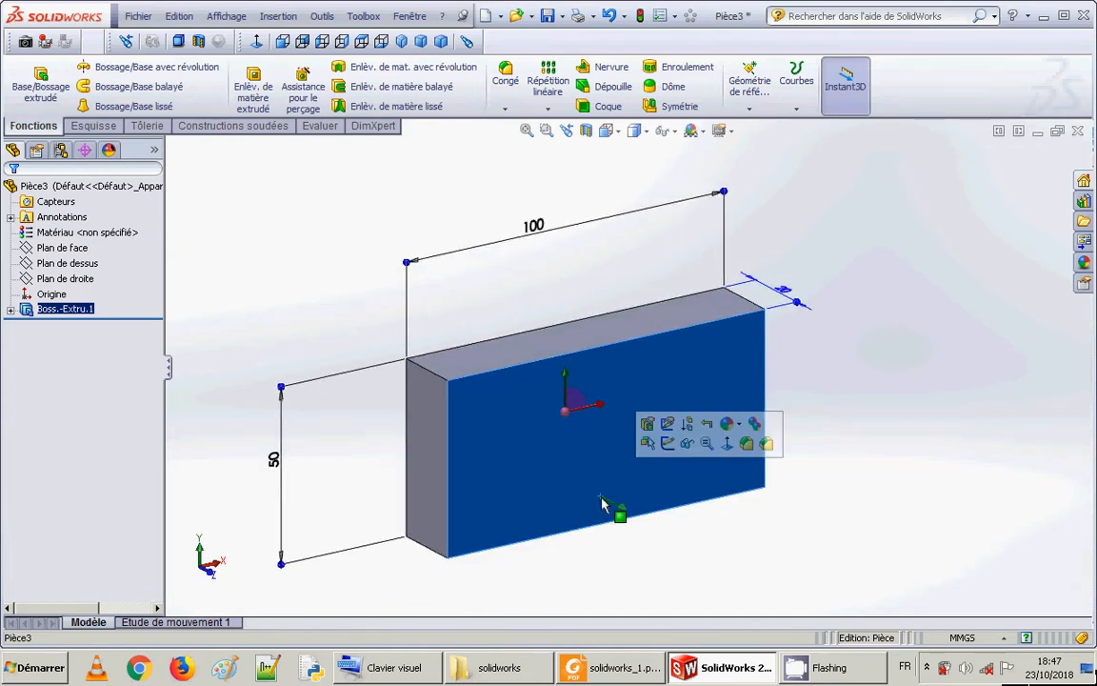
pyautogui.click(620, 132)
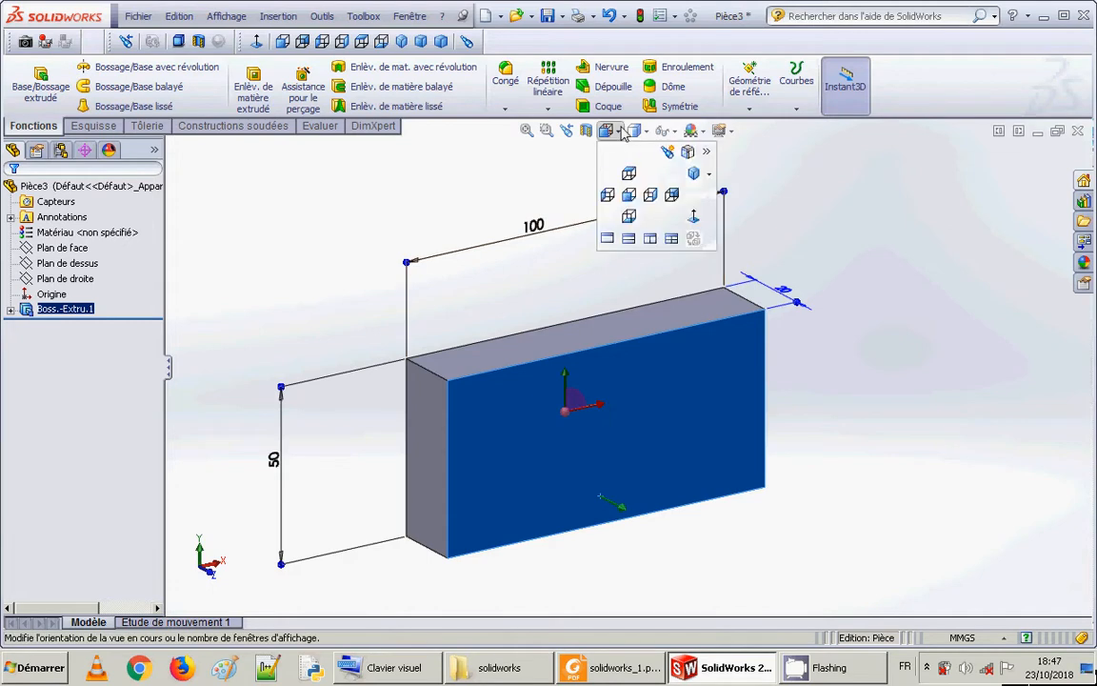
pyautogui.click(693, 218)
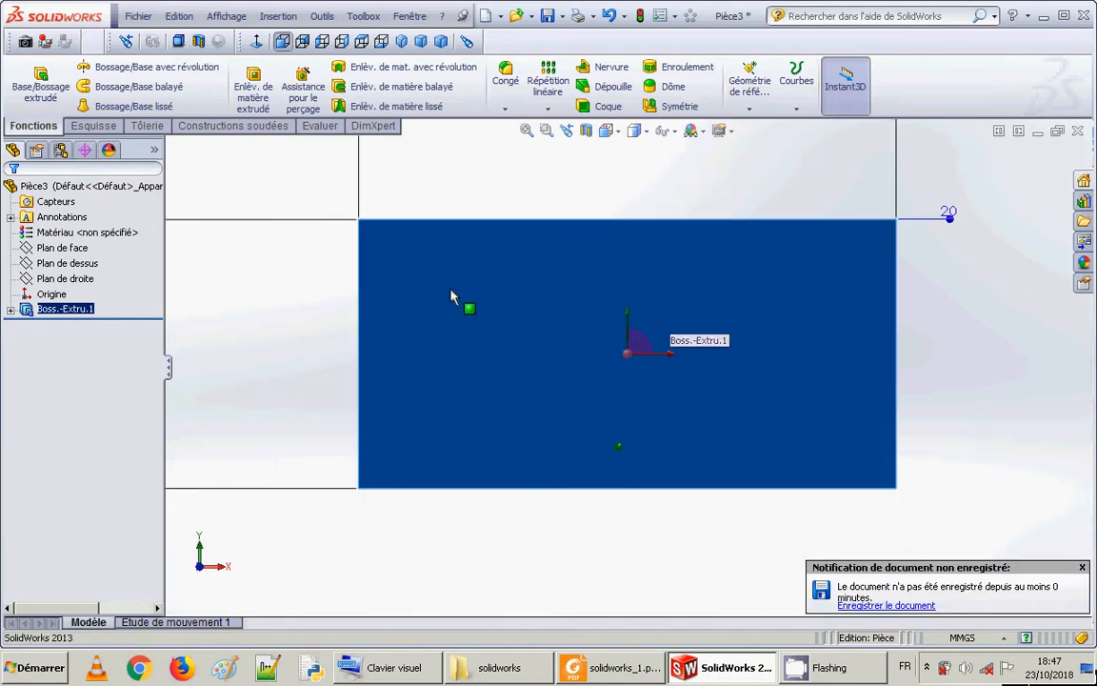
pyautogui.click(103, 130)
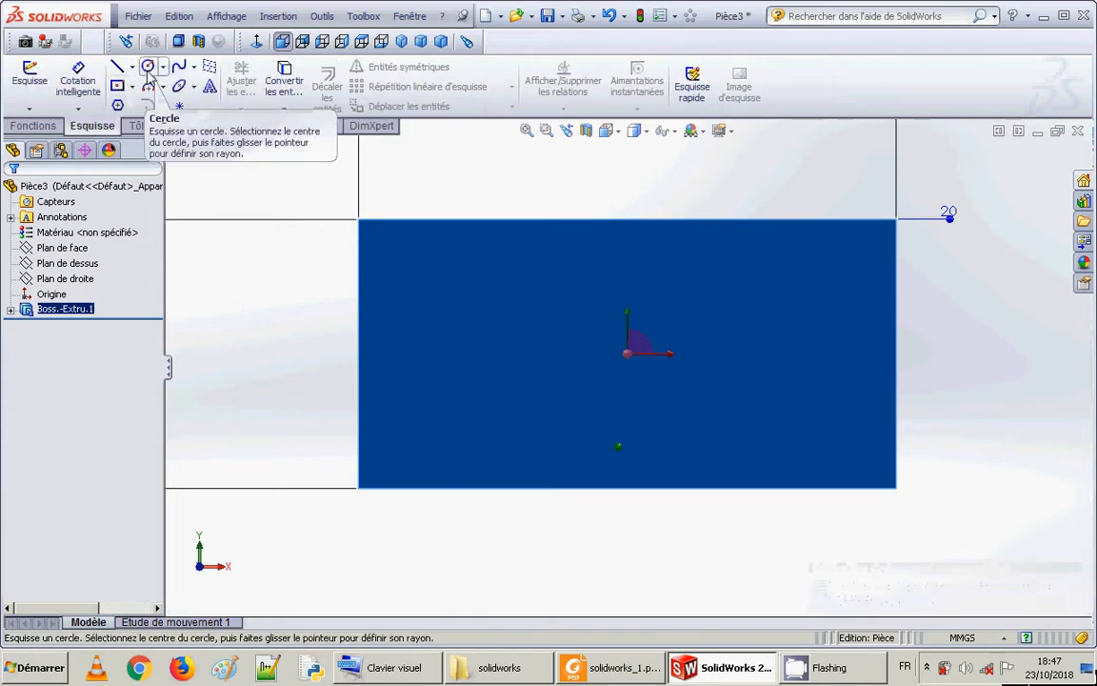
pyautogui.click(163, 66)
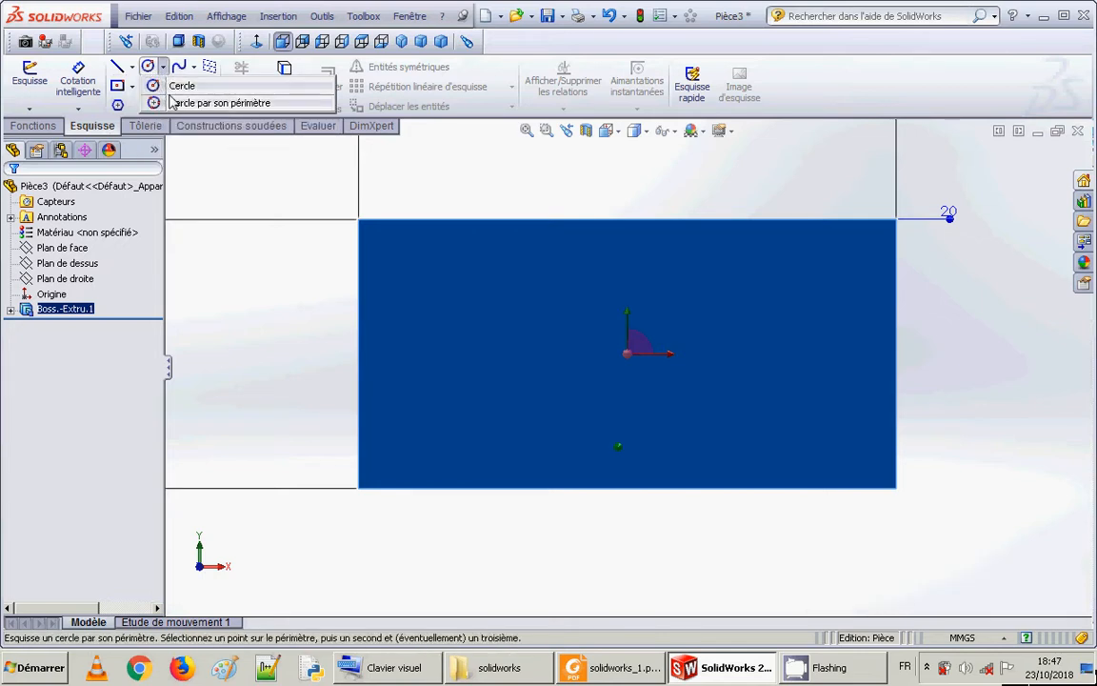
pyautogui.click(152, 63)
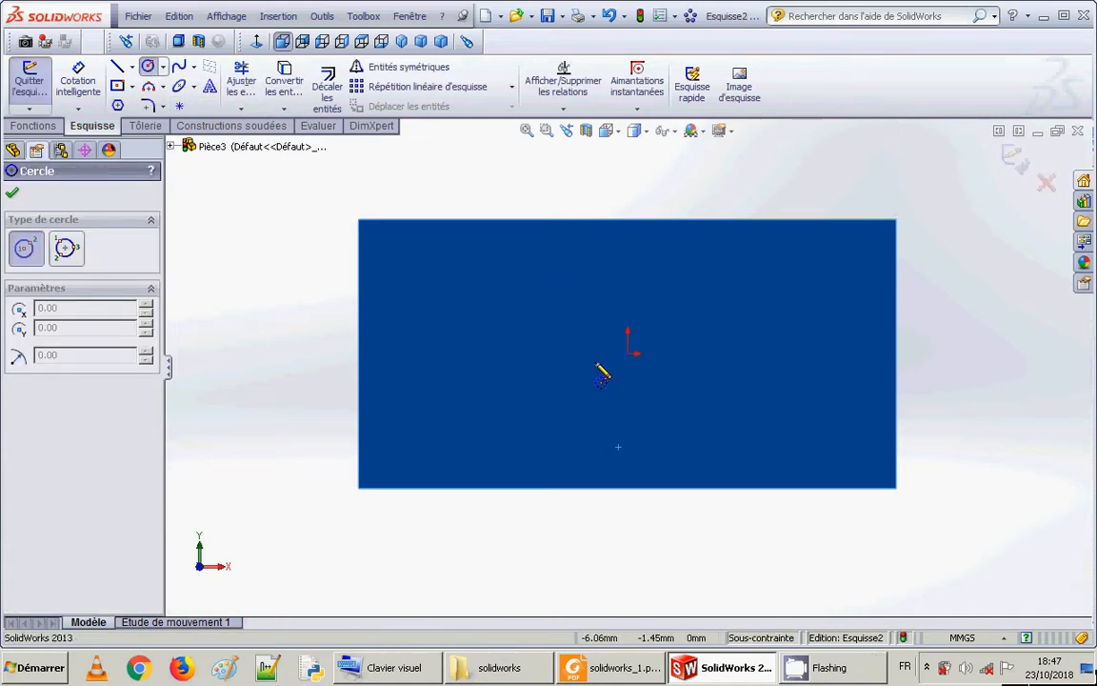
pyautogui.click(630, 354)
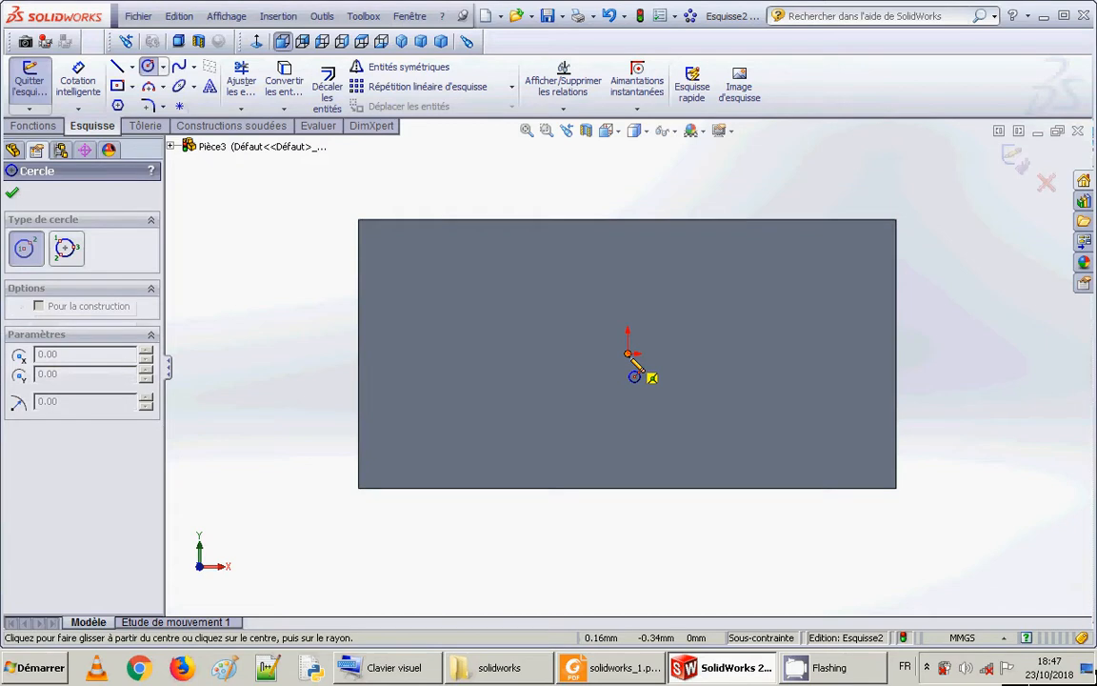
pyautogui.click(657, 303)
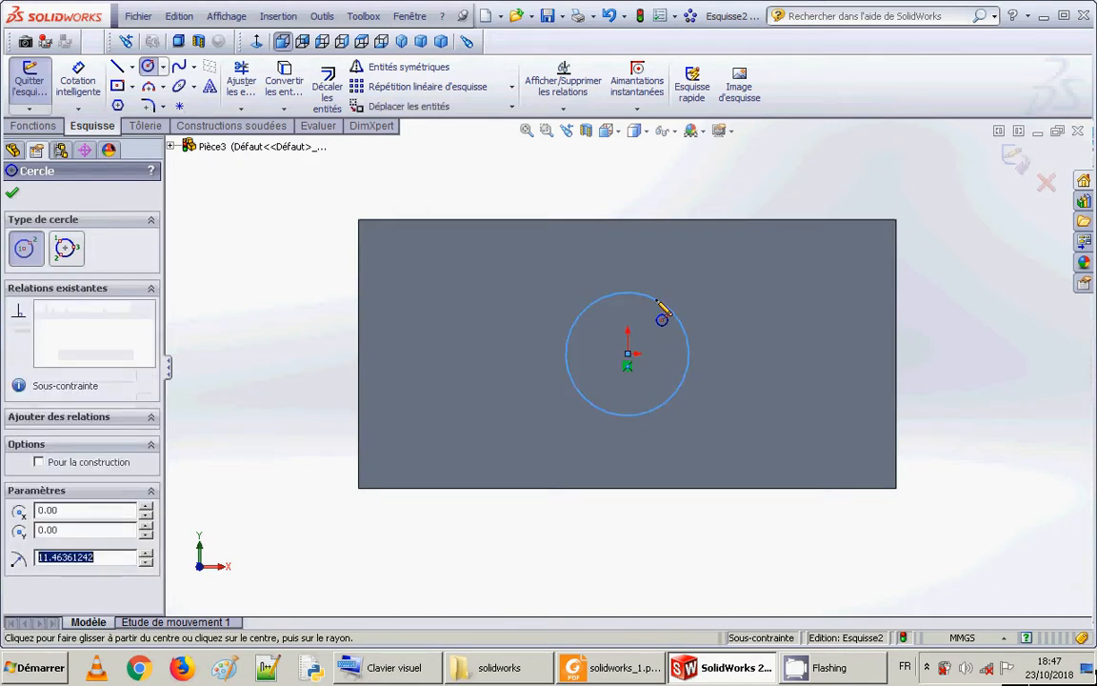
pyautogui.click(13, 193)
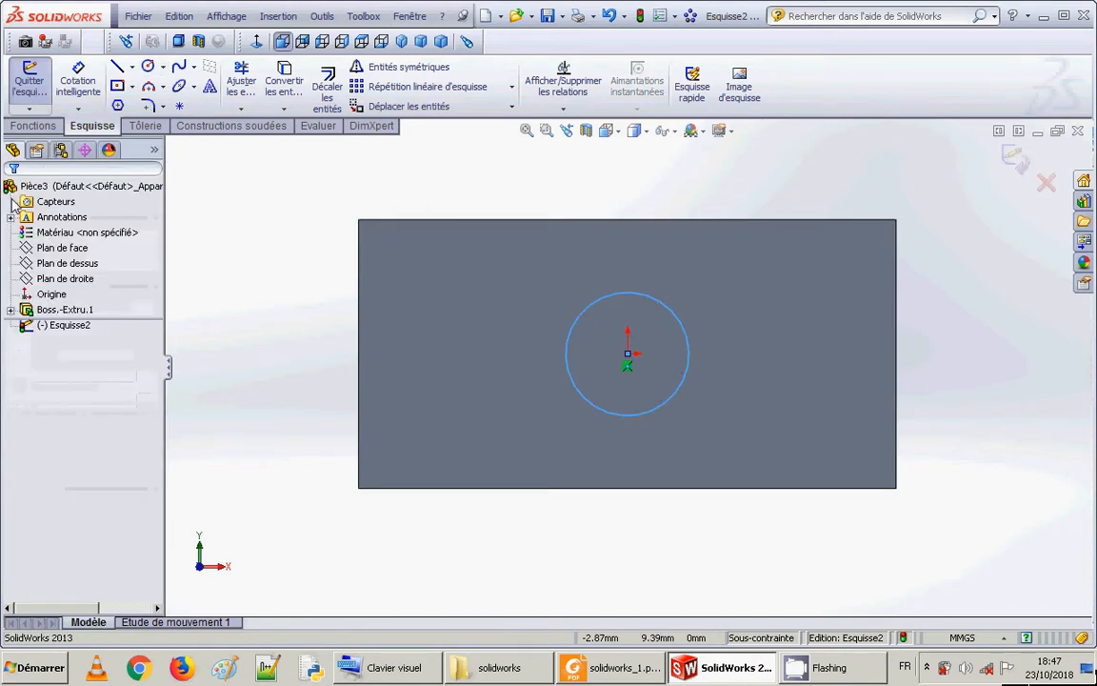
# - Dimension the circle's diameter to 20 mm and finish dimensioning
pyautogui.click(80, 90)
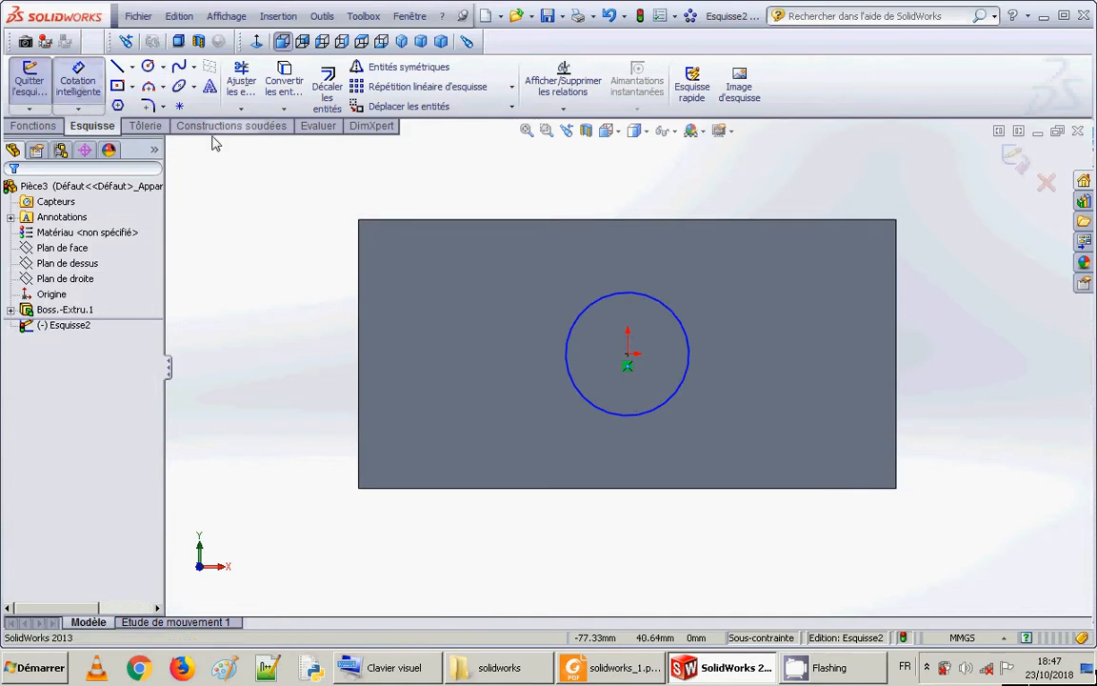
pyautogui.click(638, 301)
pyautogui.click(740, 202)
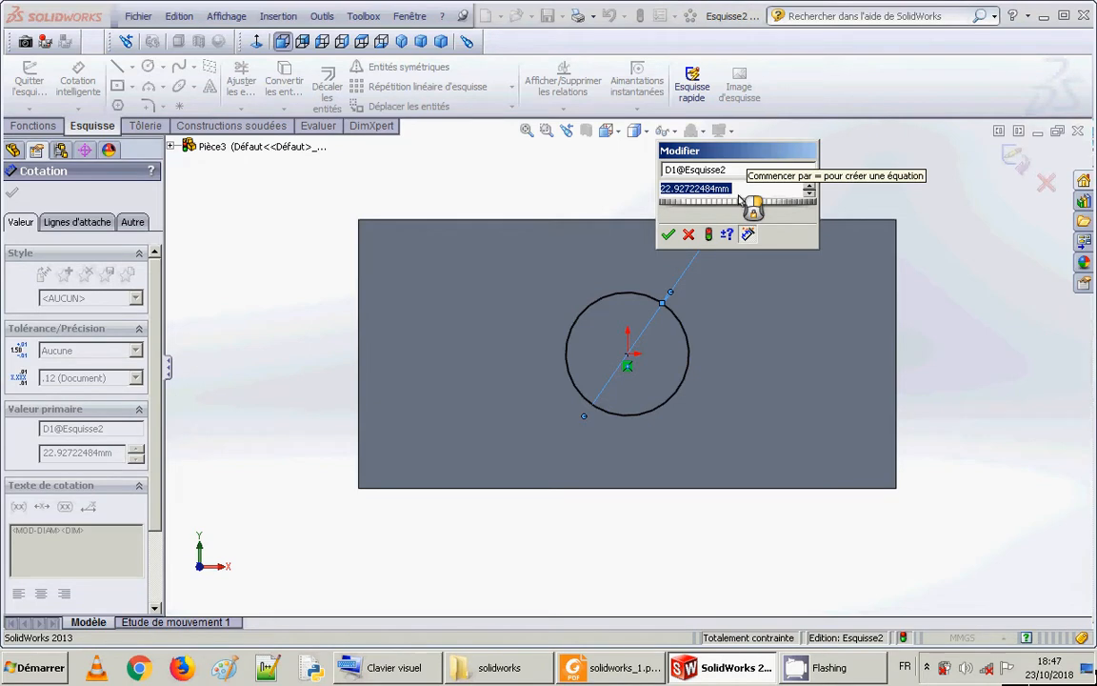
pyautogui.write('2')
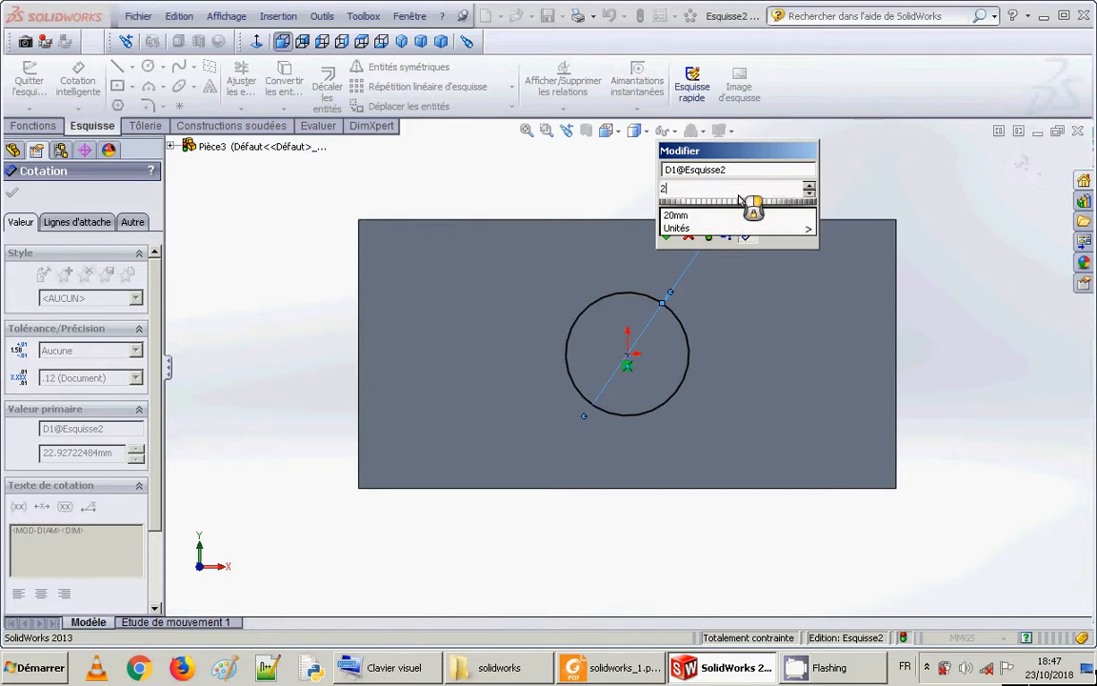
pyautogui.write('0')
pyautogui.press('Return')
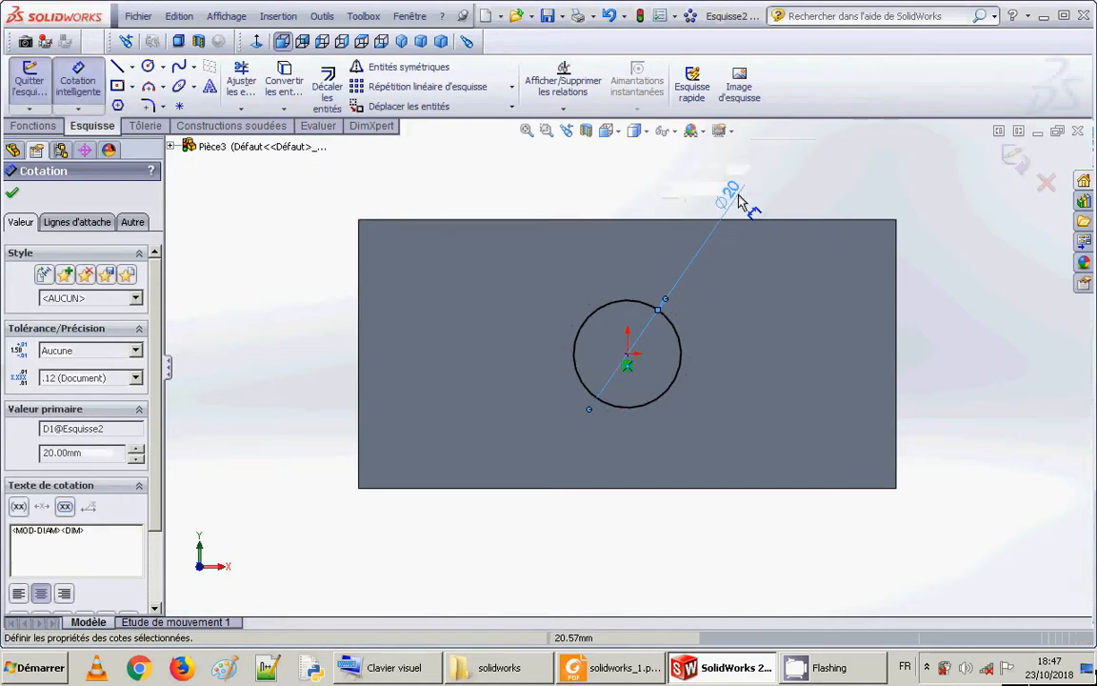
pyautogui.click(13, 196)
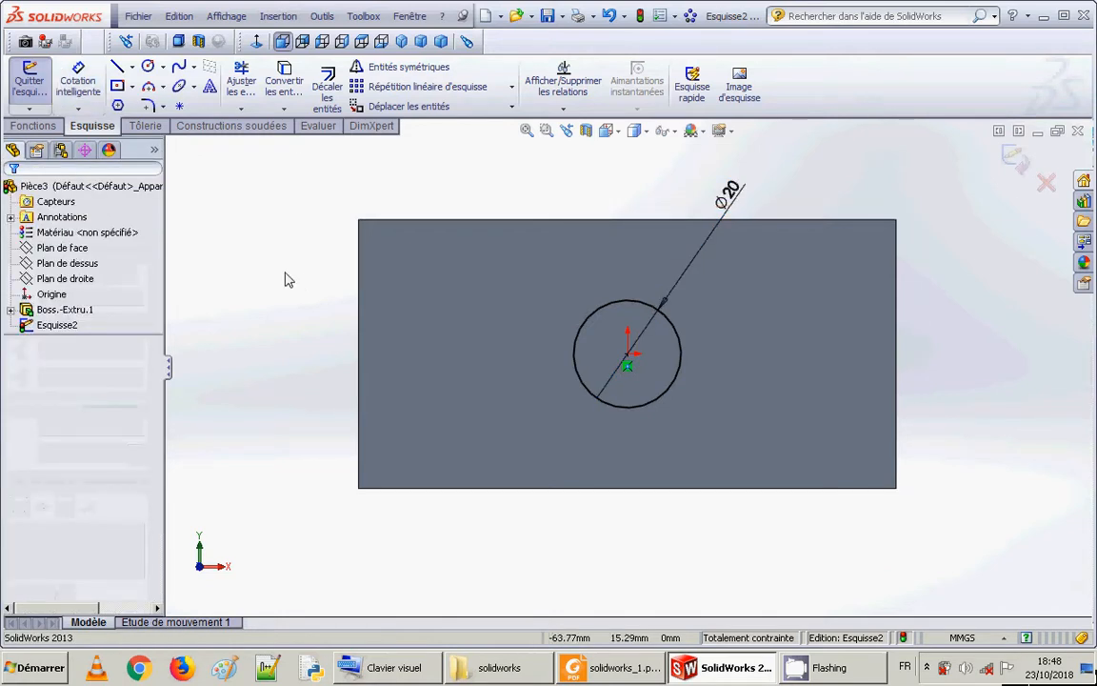
pyautogui.moveTo(289, 262); pyautogui.dragTo(262, 323, button='middle')
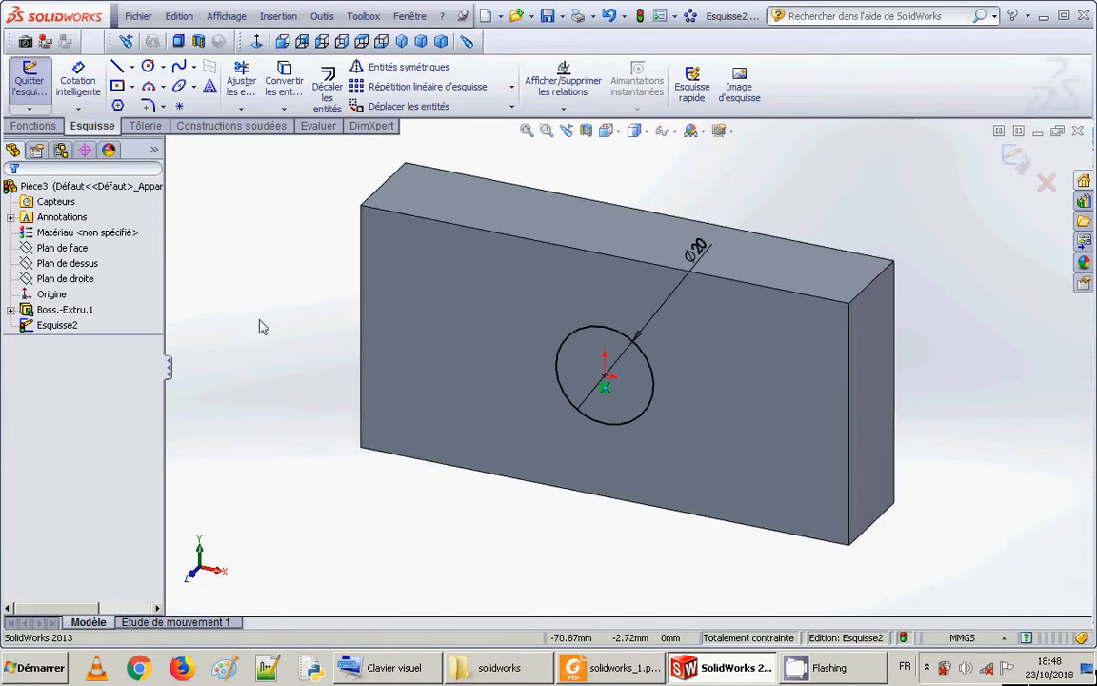
pyautogui.click(424, 300)
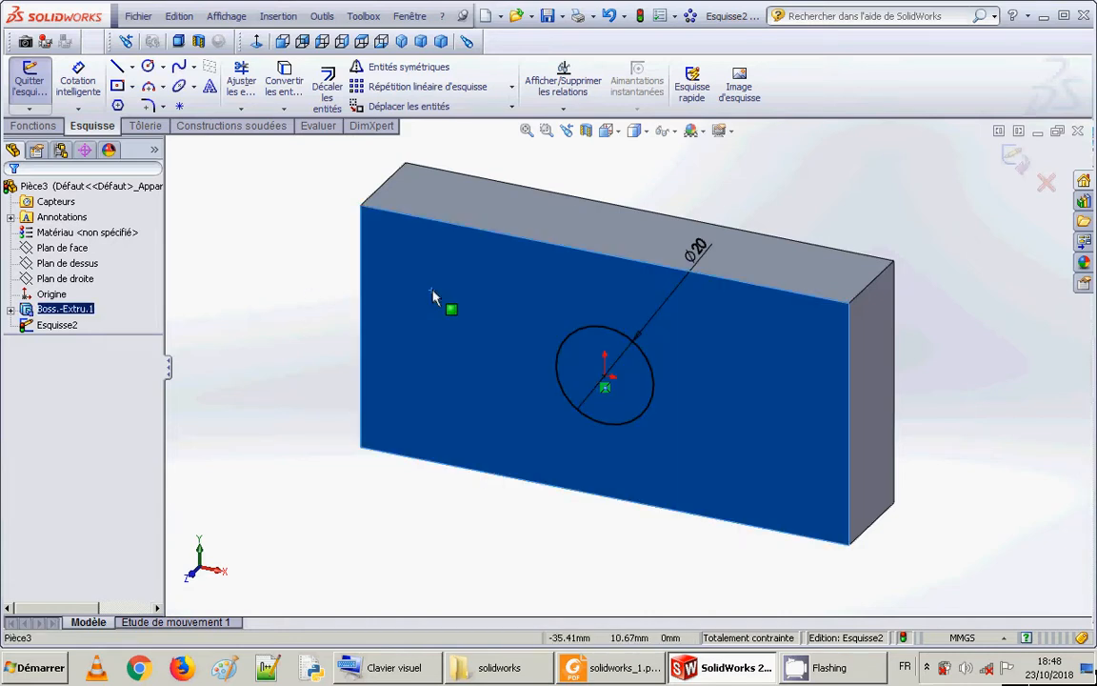
pyautogui.click(606, 132)
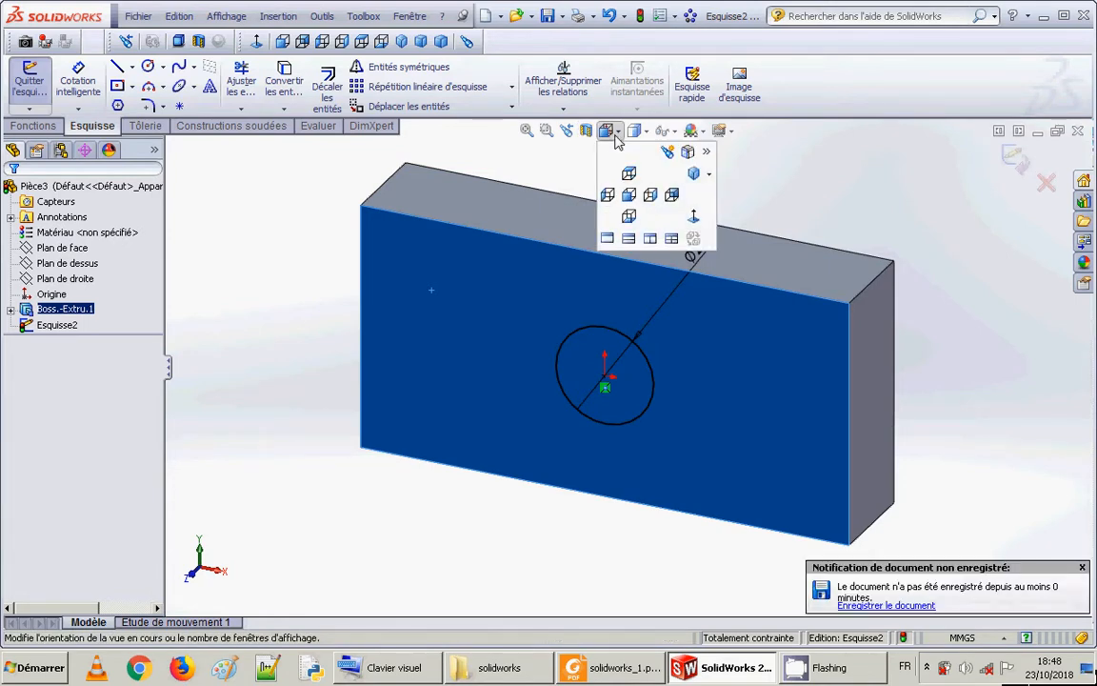
pyautogui.click(692, 217)
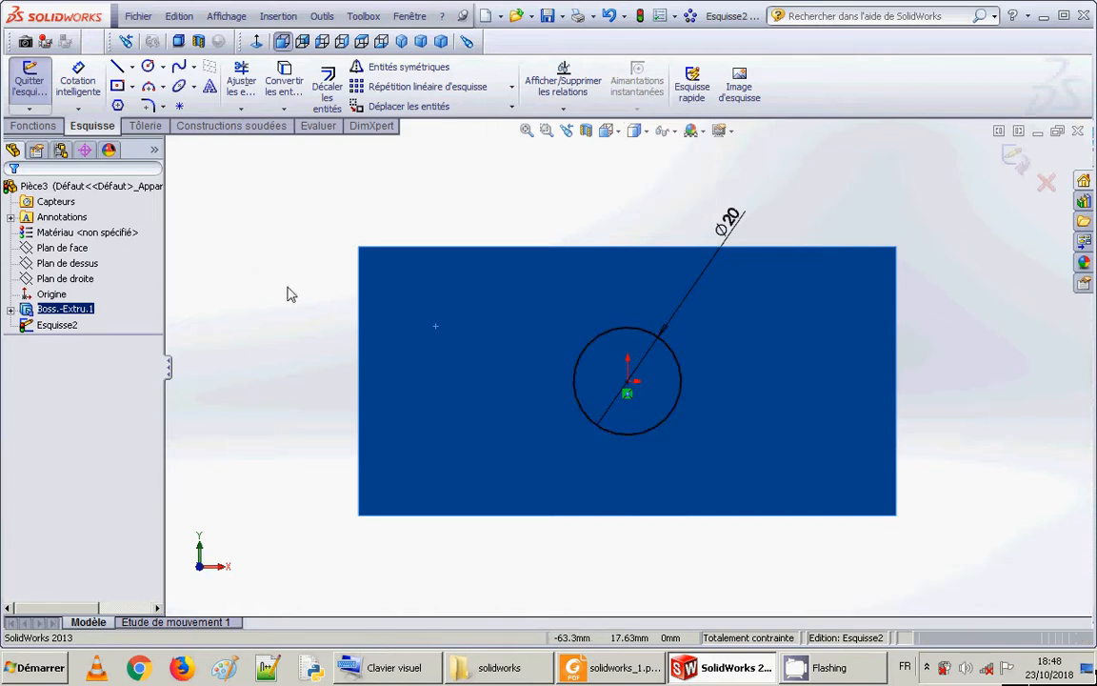
pyautogui.click(89, 95)
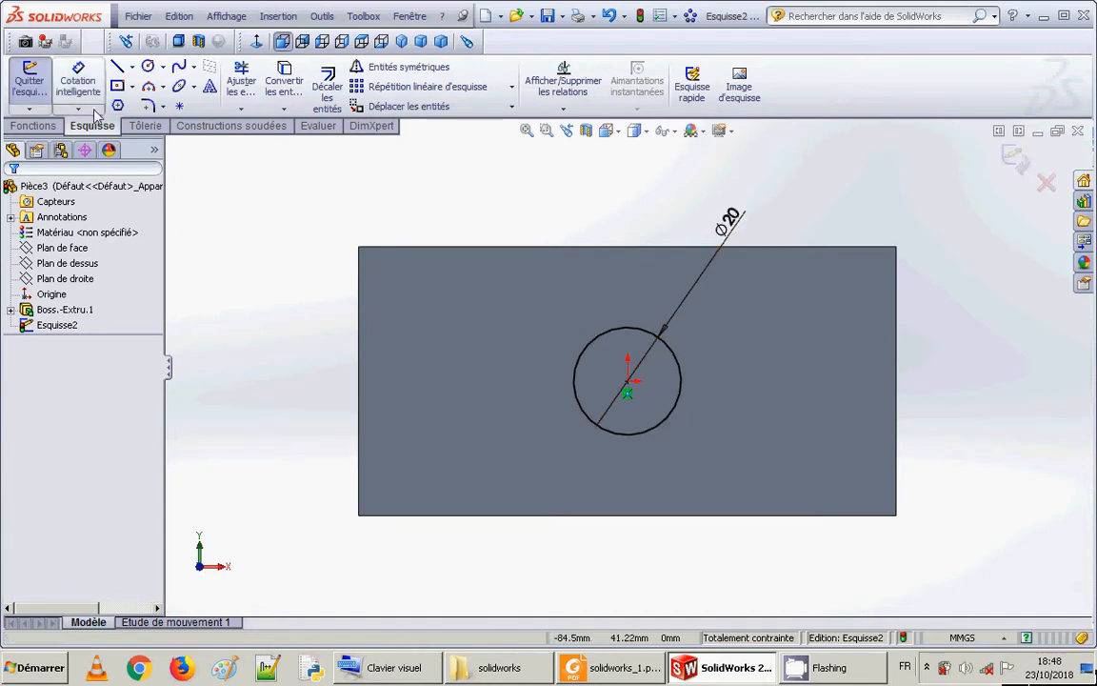
pyautogui.click(78, 81)
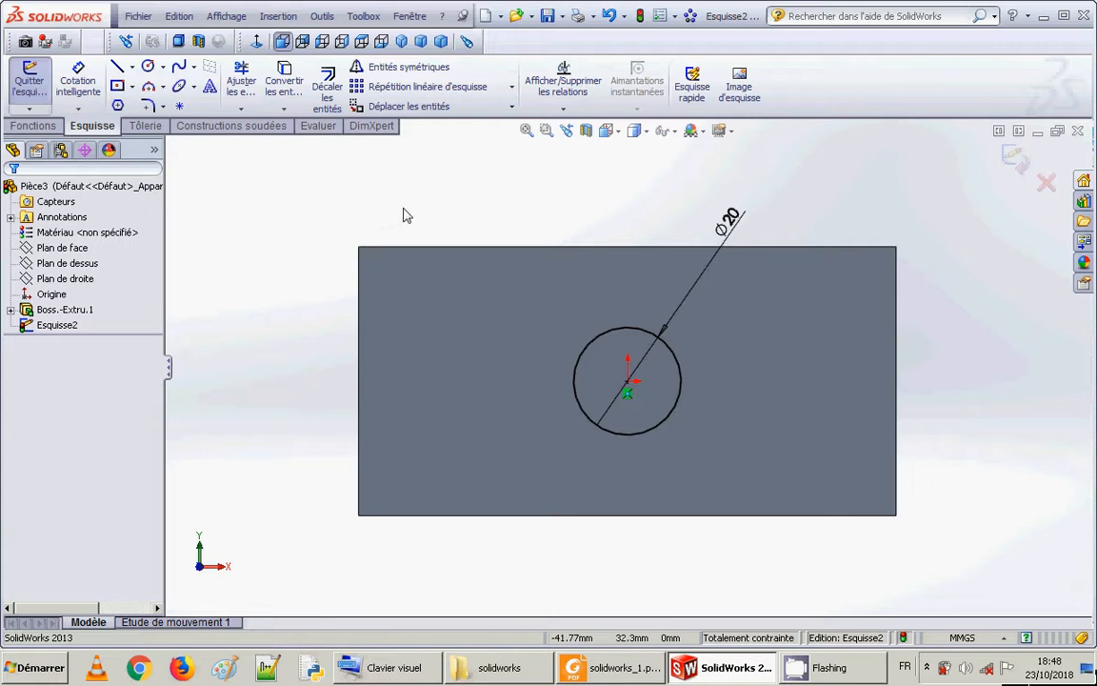
# - Start an extruded cut from the 20 mm circle with the Direction 1 end condition A travers tout
pyautogui.moveTo(403, 215); pyautogui.dragTo(324, 324, button='middle')
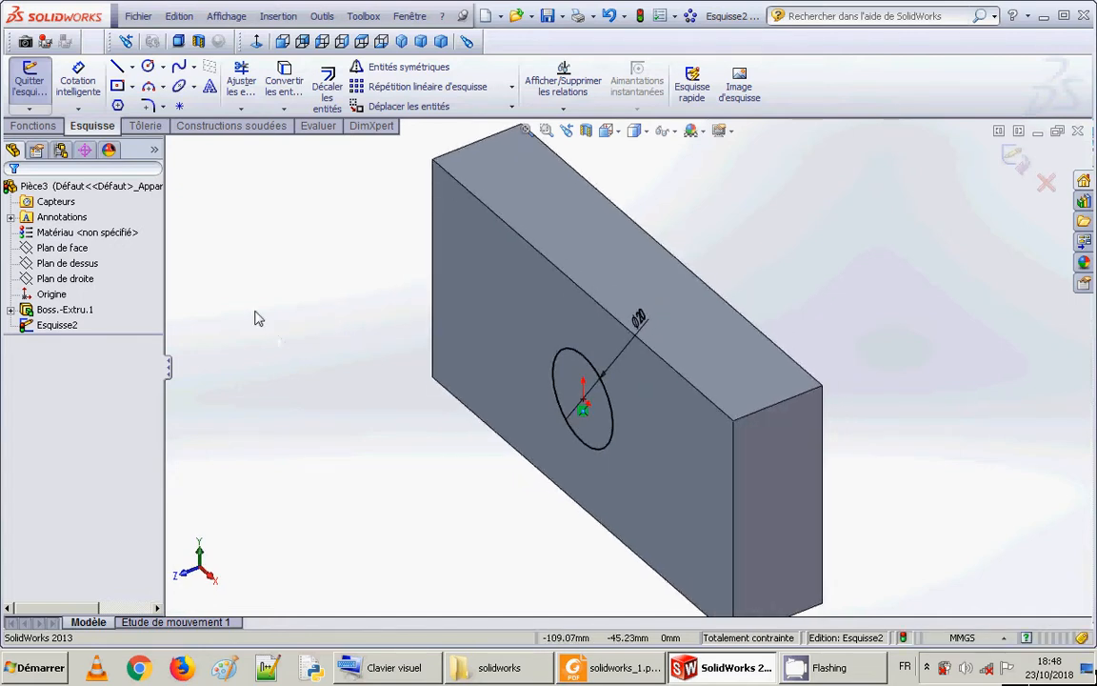
pyautogui.click(34, 125)
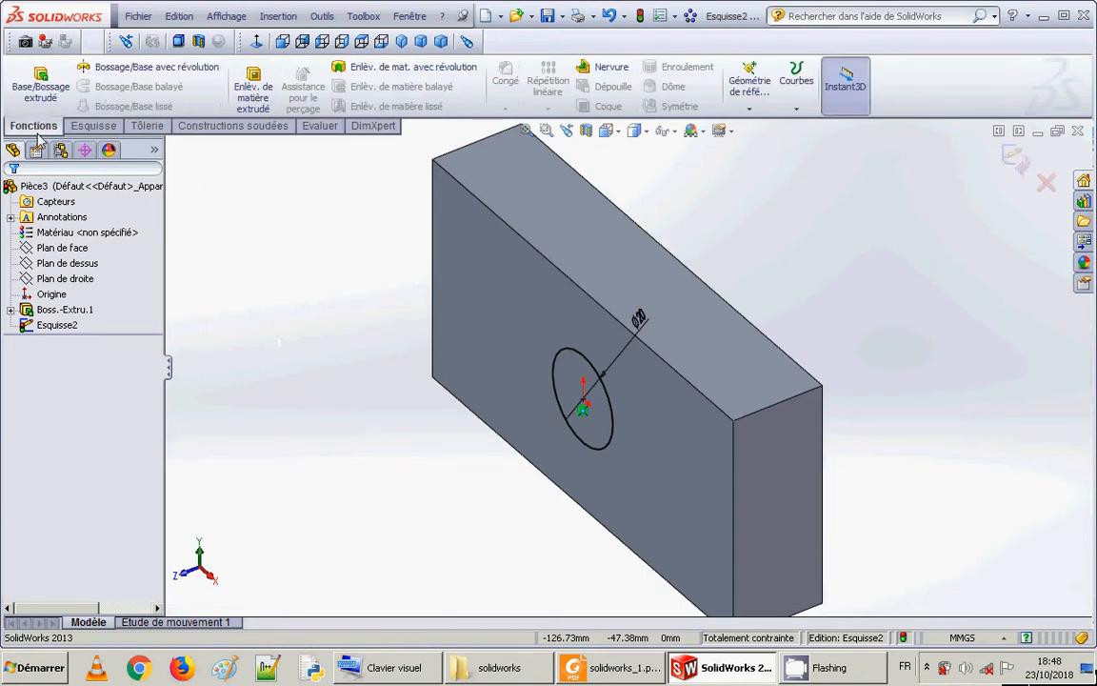
pyautogui.click(256, 96)
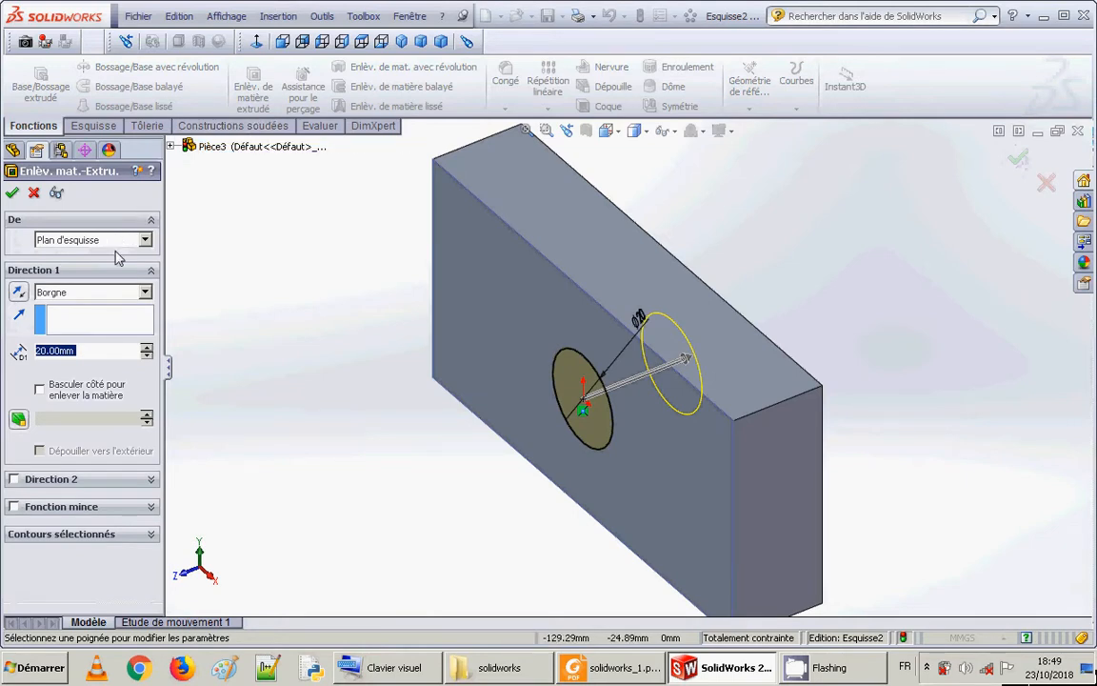
pyautogui.click(114, 293)
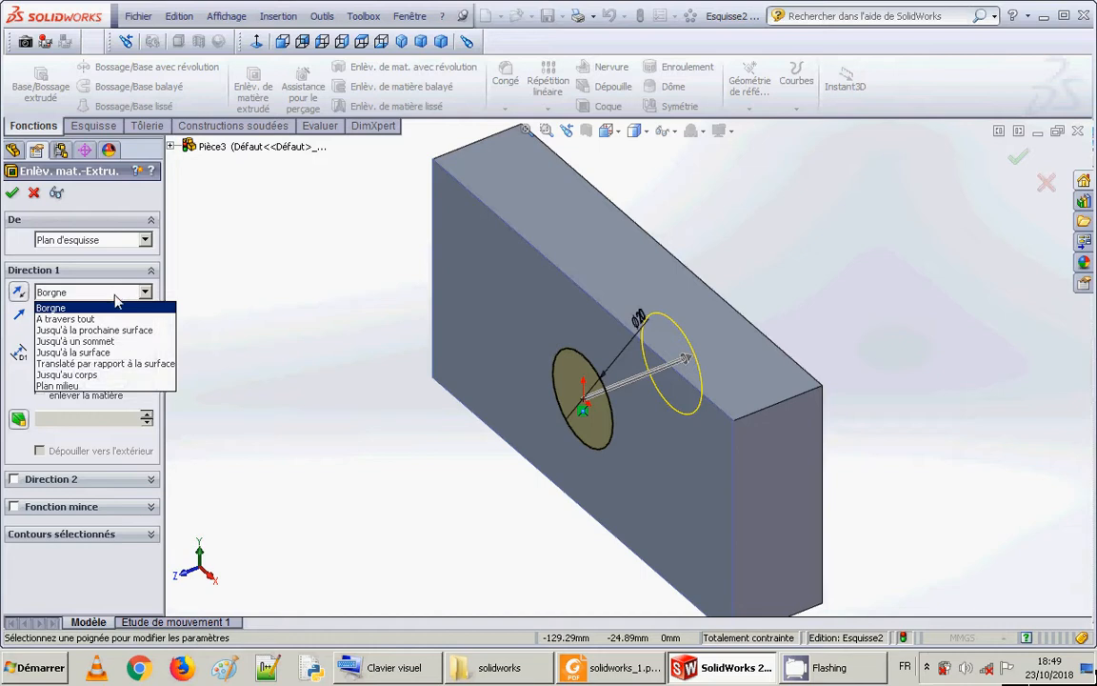
pyautogui.click(118, 307)
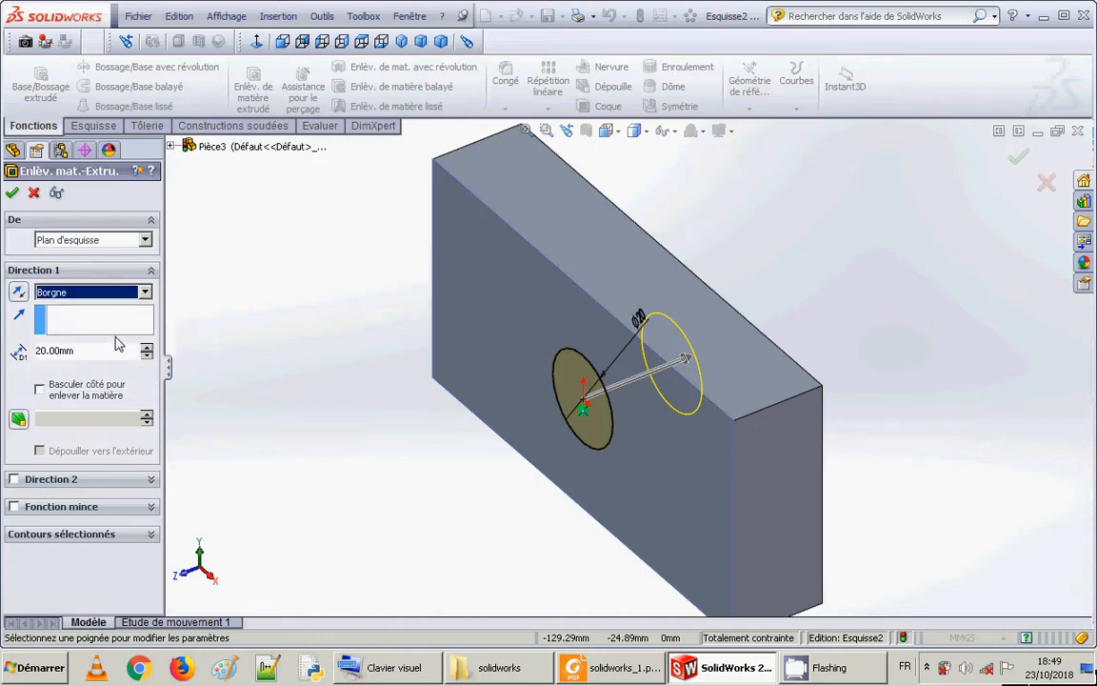
pyautogui.click(112, 345)
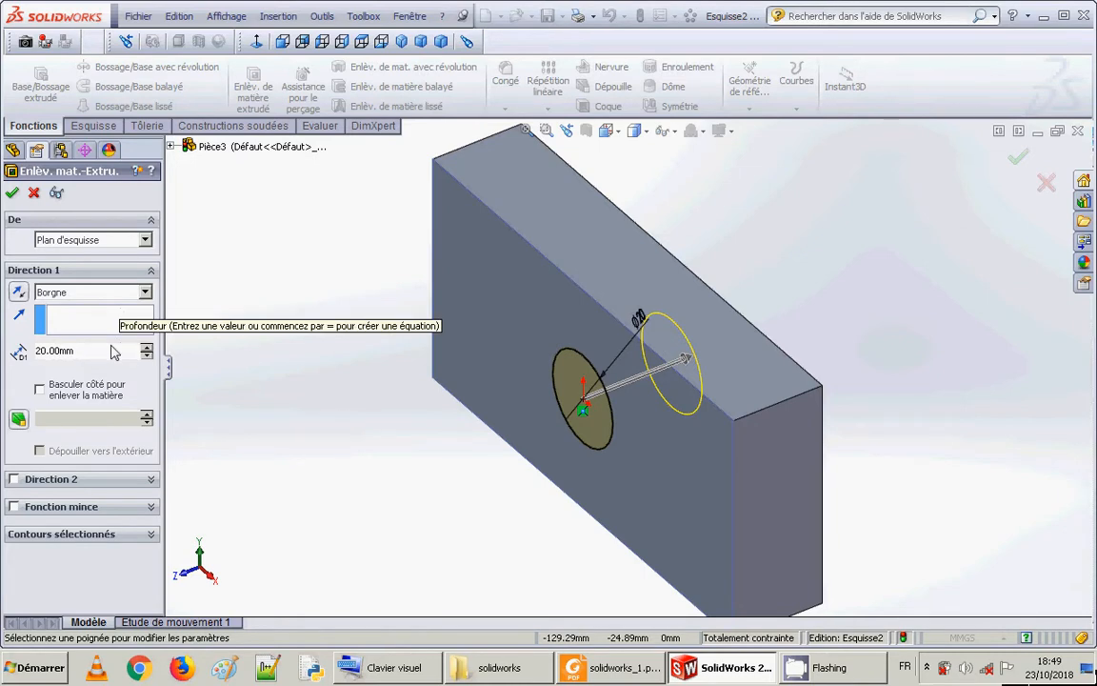
pyautogui.click(94, 292)
pyautogui.click(66, 317)
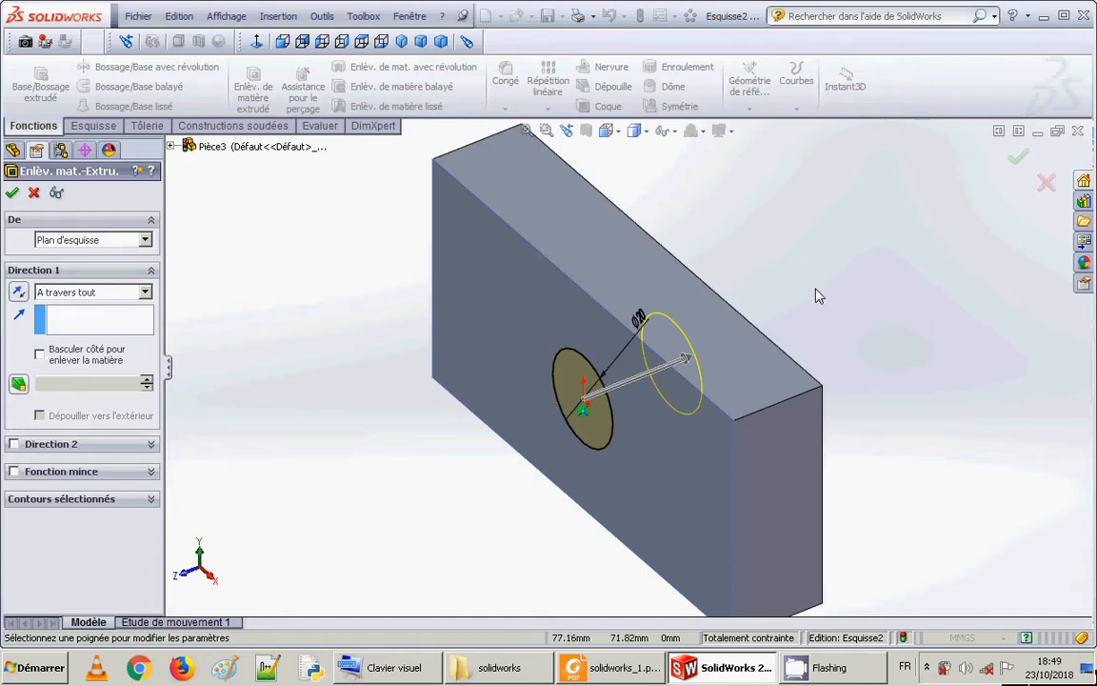
# - Inspect the through cut in the detailed preview and return to the cut settings
pyautogui.click(56, 194)
pyautogui.moveTo(281, 326)
pyautogui.mouseDown(button='middle')
pyautogui.moveTo(313, 311)
pyautogui.moveTo(286, 339)
pyautogui.moveTo(276, 302)
pyautogui.mouseUp(button='middle')
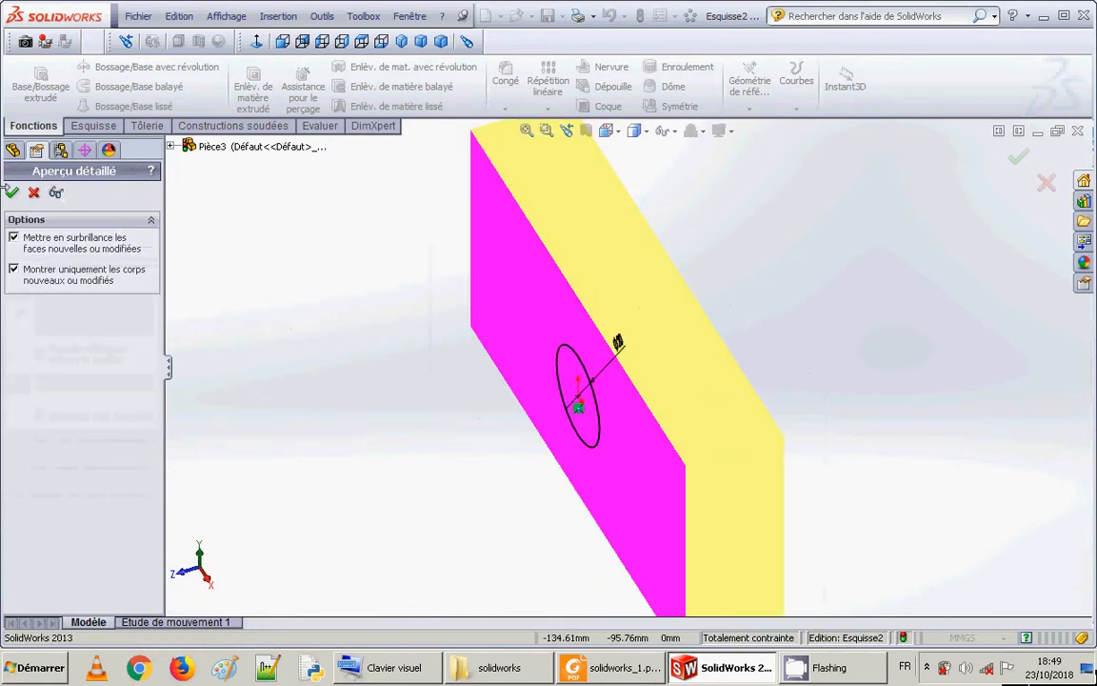
pyautogui.click(56, 193)
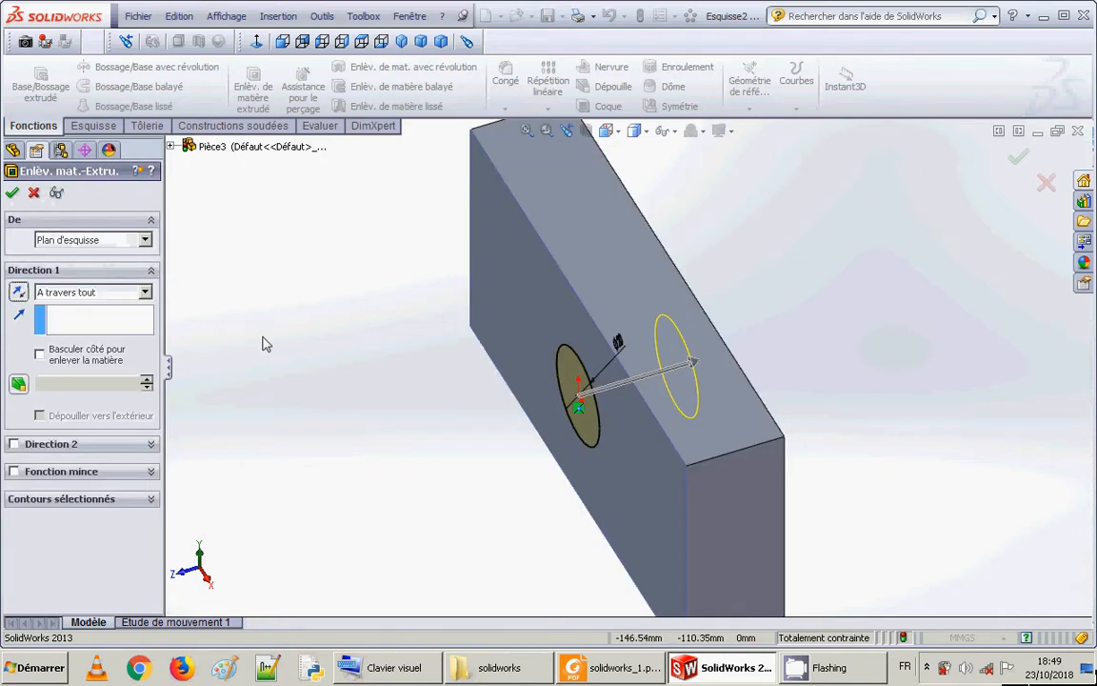
# - Try a Borgne end condition with a 10 mm depth for the cut and examine its preview
pyautogui.click(109, 294)
pyautogui.click(112, 308)
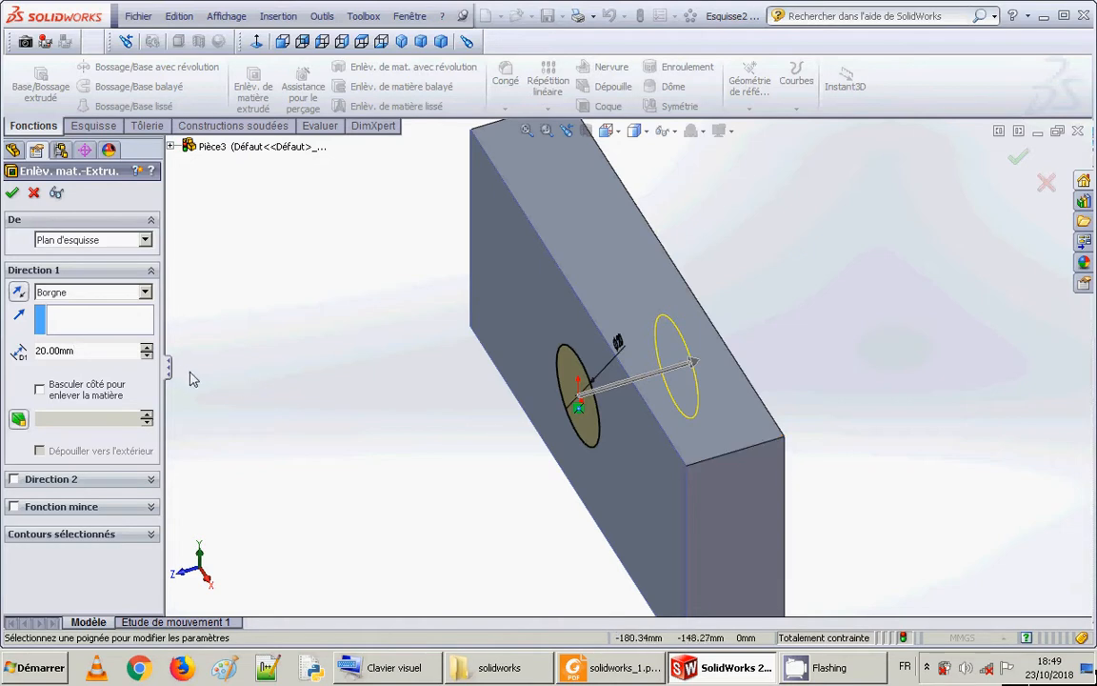
pyautogui.click(147, 355)
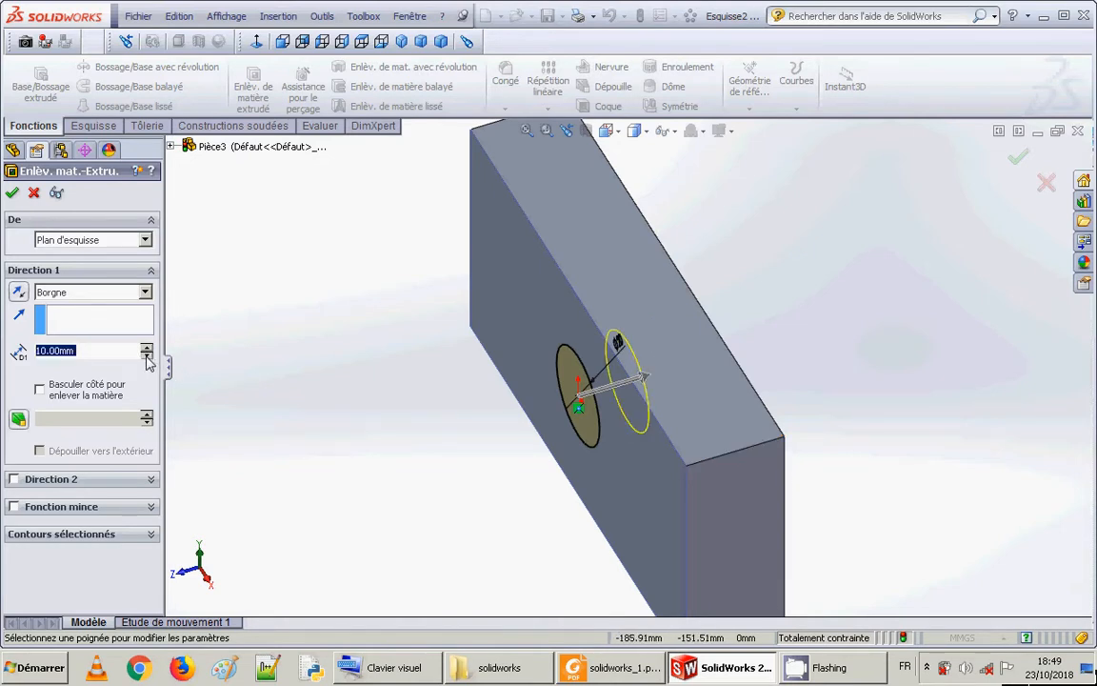
pyautogui.moveTo(424, 436)
pyautogui.mouseDown(button='middle')
pyautogui.moveTo(417, 420)
pyautogui.moveTo(393, 425)
pyautogui.moveTo(432, 424)
pyautogui.moveTo(416, 416)
pyautogui.mouseUp(button='middle')
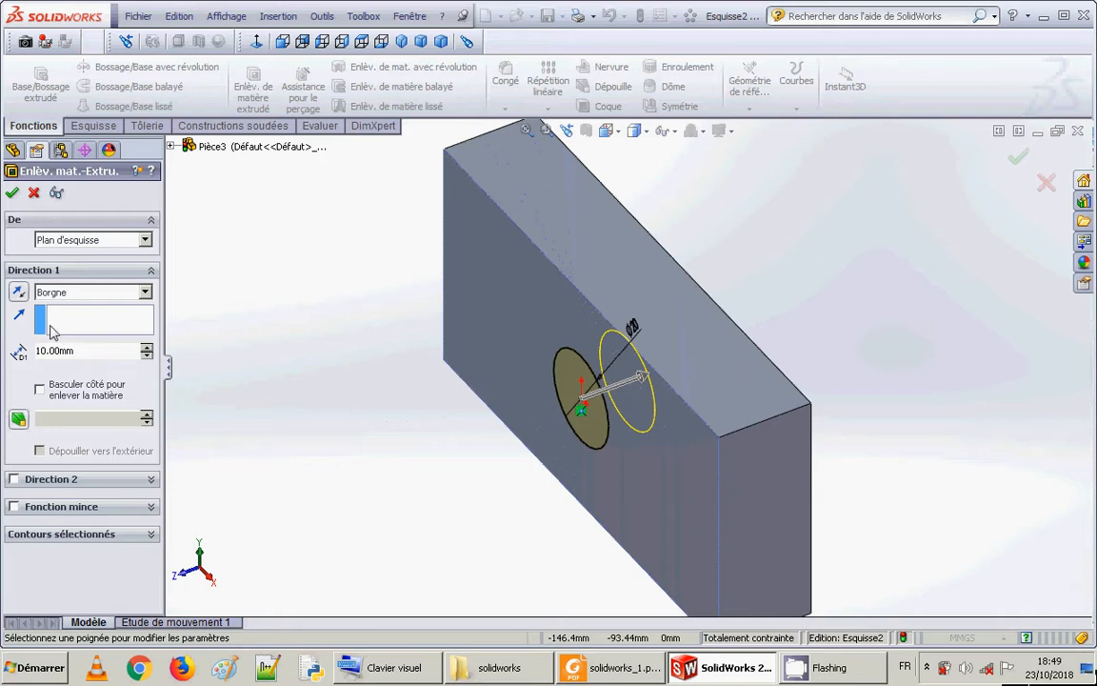
# - Set the cut's end condition to A travers tout and confirm the through hole
pyautogui.click(76, 293)
pyautogui.click(67, 316)
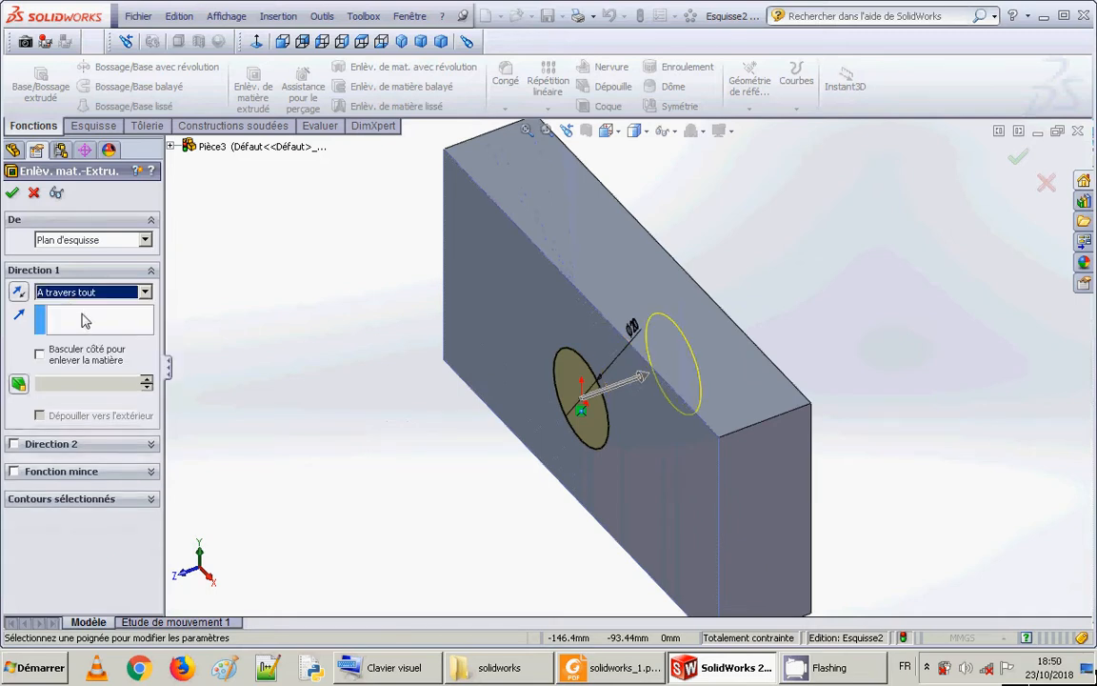
pyautogui.click(13, 193)
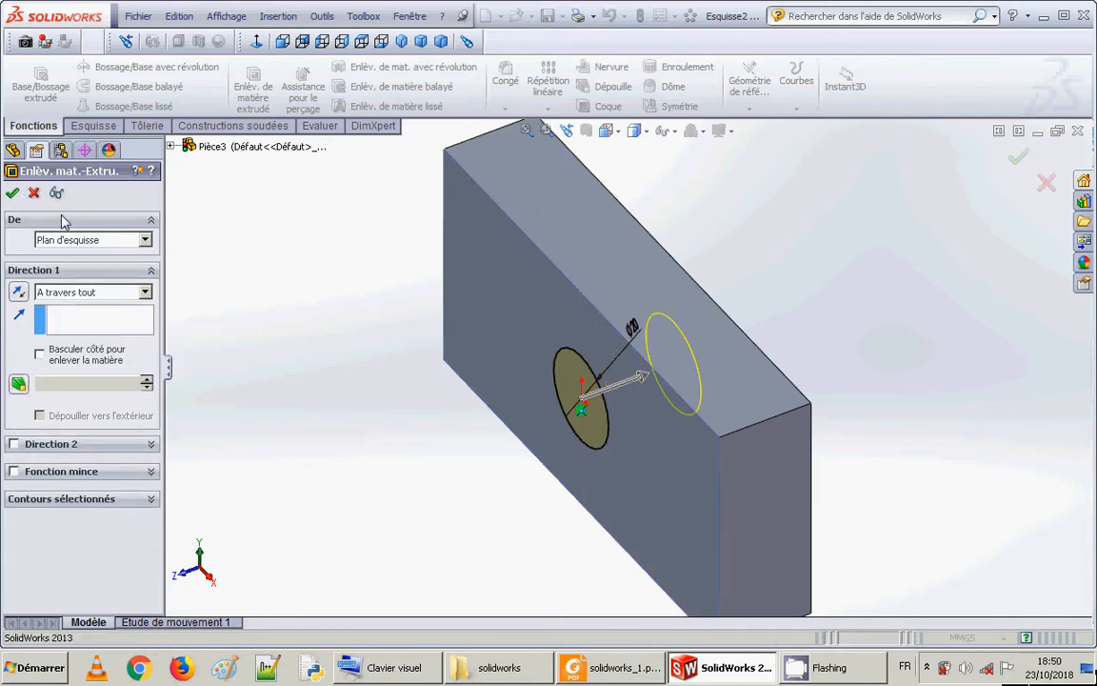
pyautogui.moveTo(373, 403); pyautogui.dragTo(382, 355, button='middle')
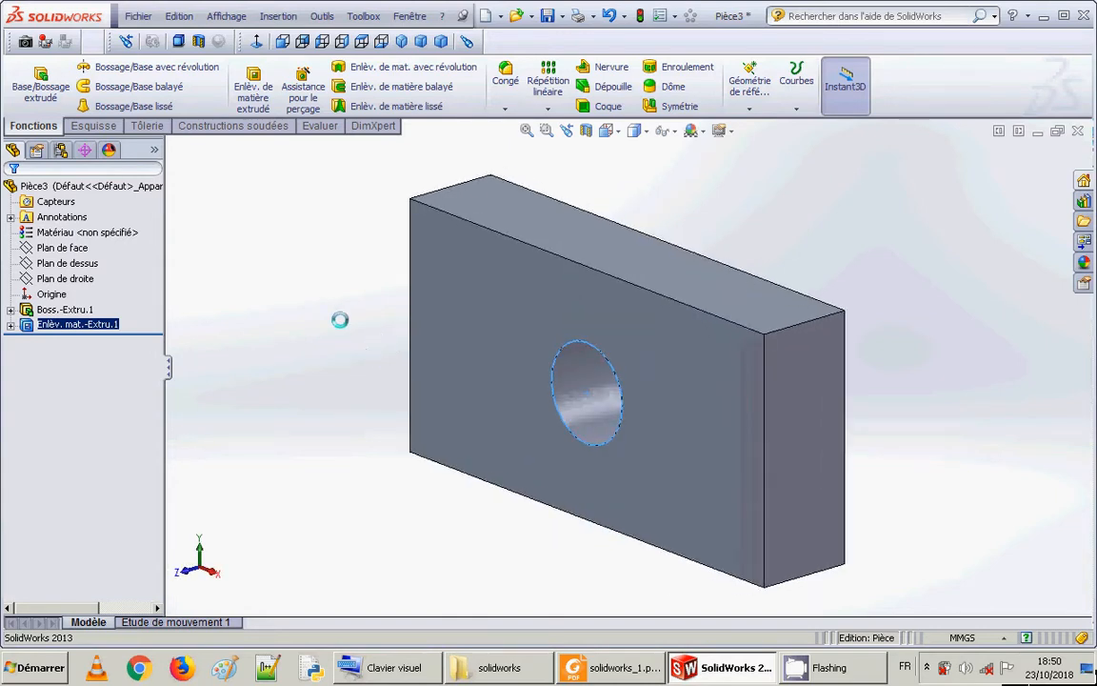
# - Sketch a circle of about 8 mm radius on the block's large front face, left of the central hole
pyautogui.click(513, 309)
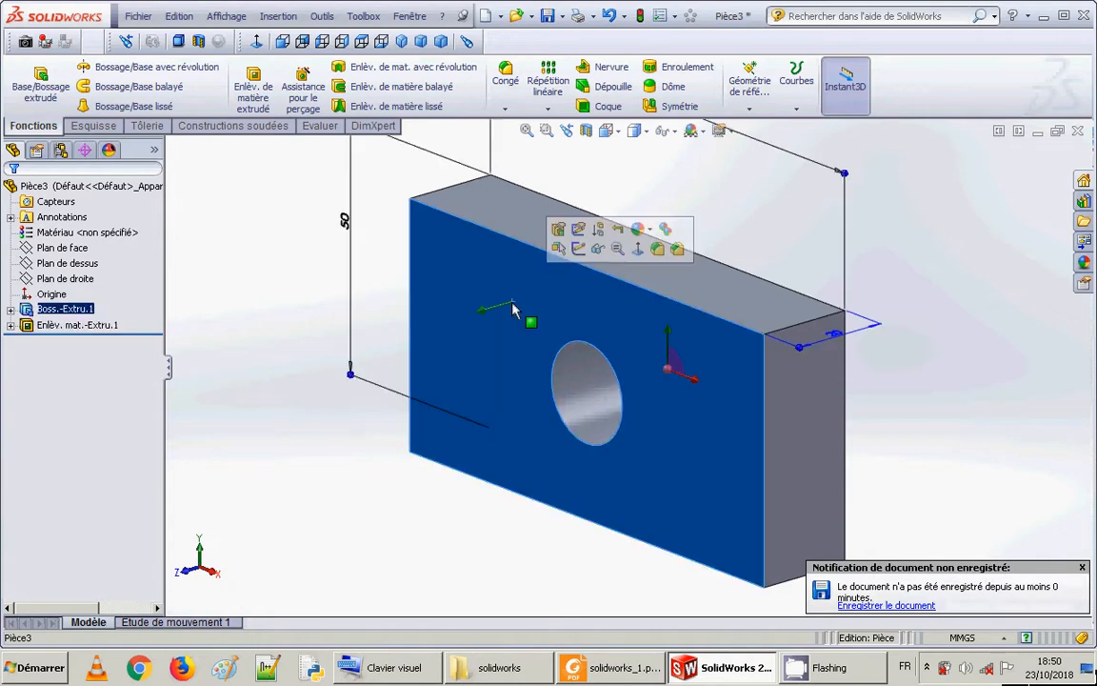
pyautogui.click(606, 130)
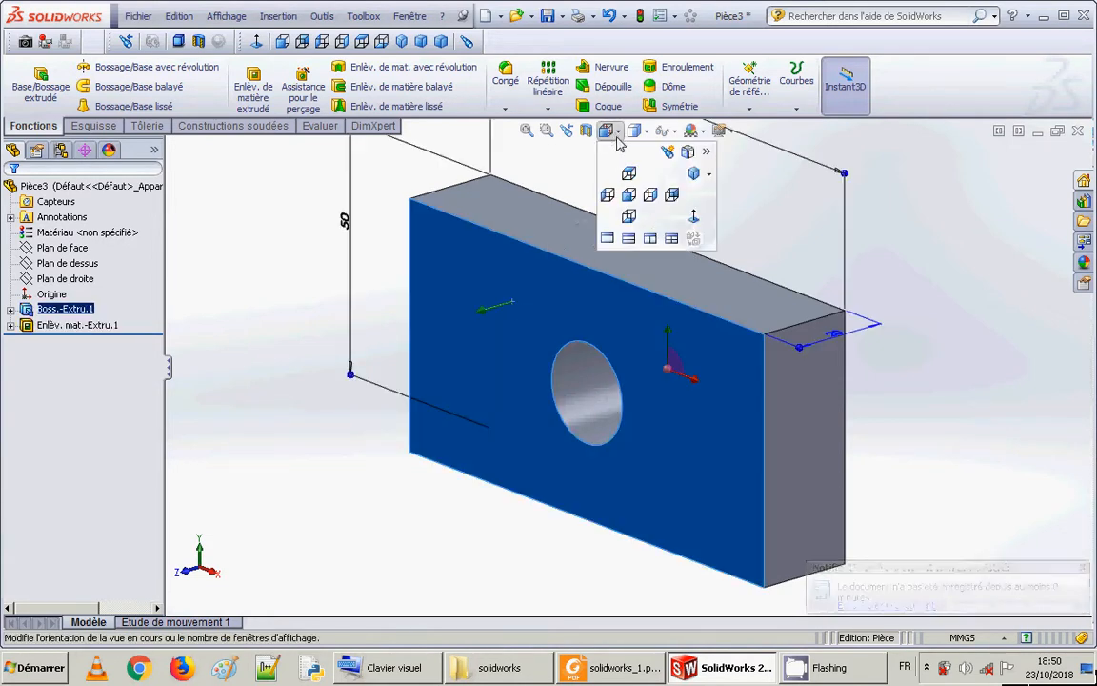
pyautogui.click(694, 218)
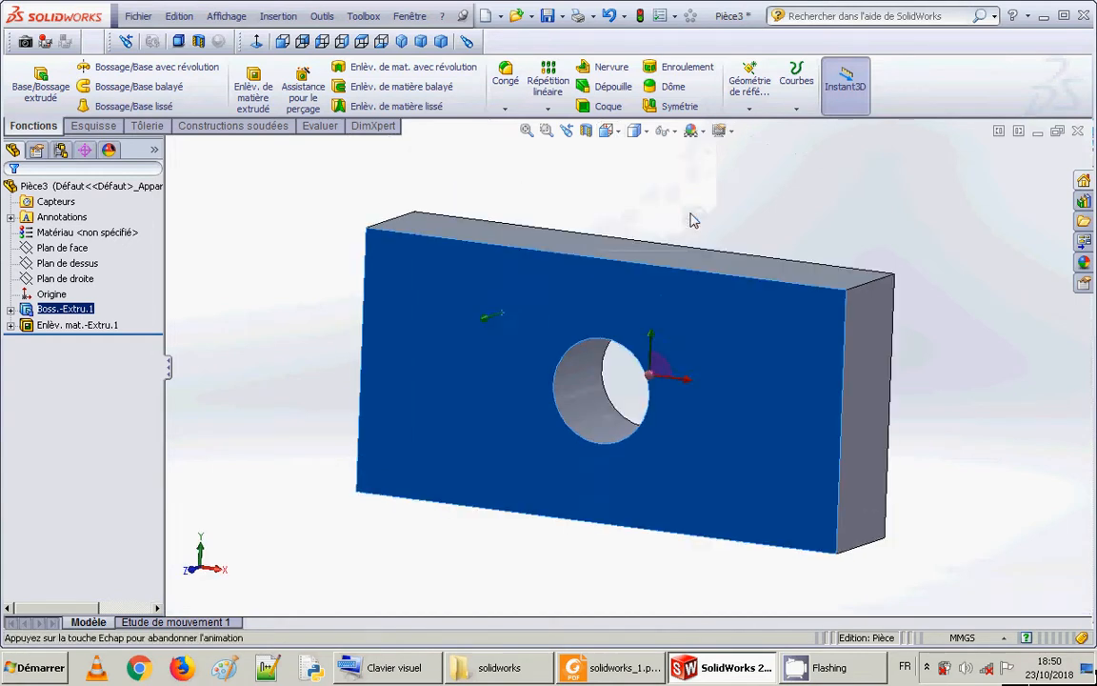
pyautogui.click(82, 249)
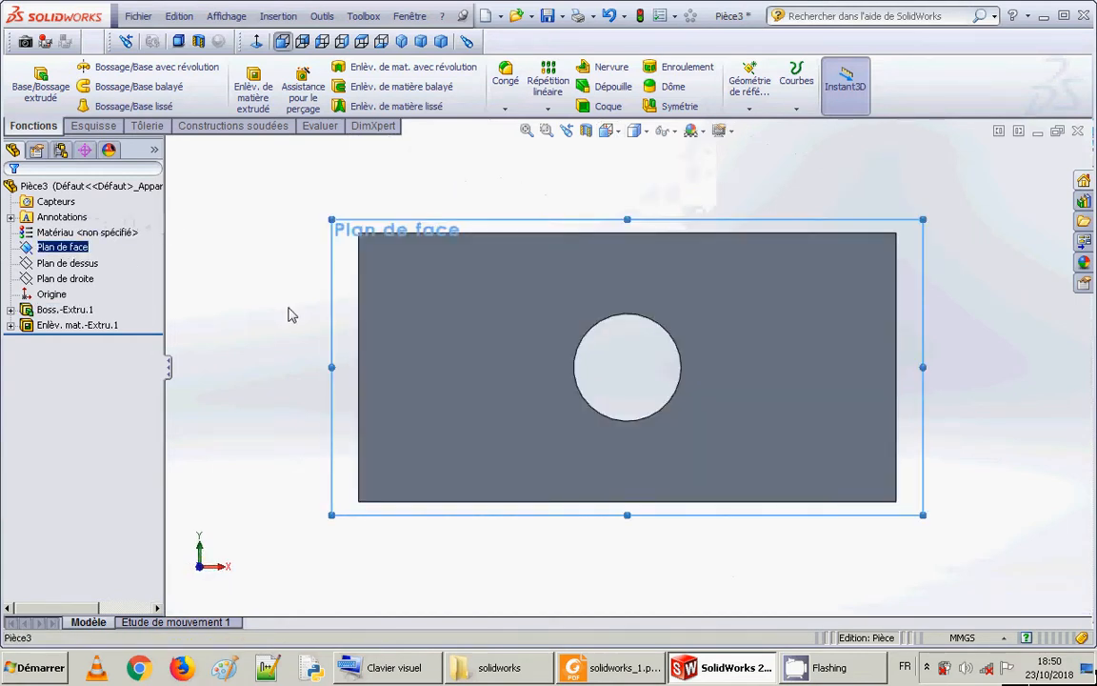
pyautogui.click(257, 278)
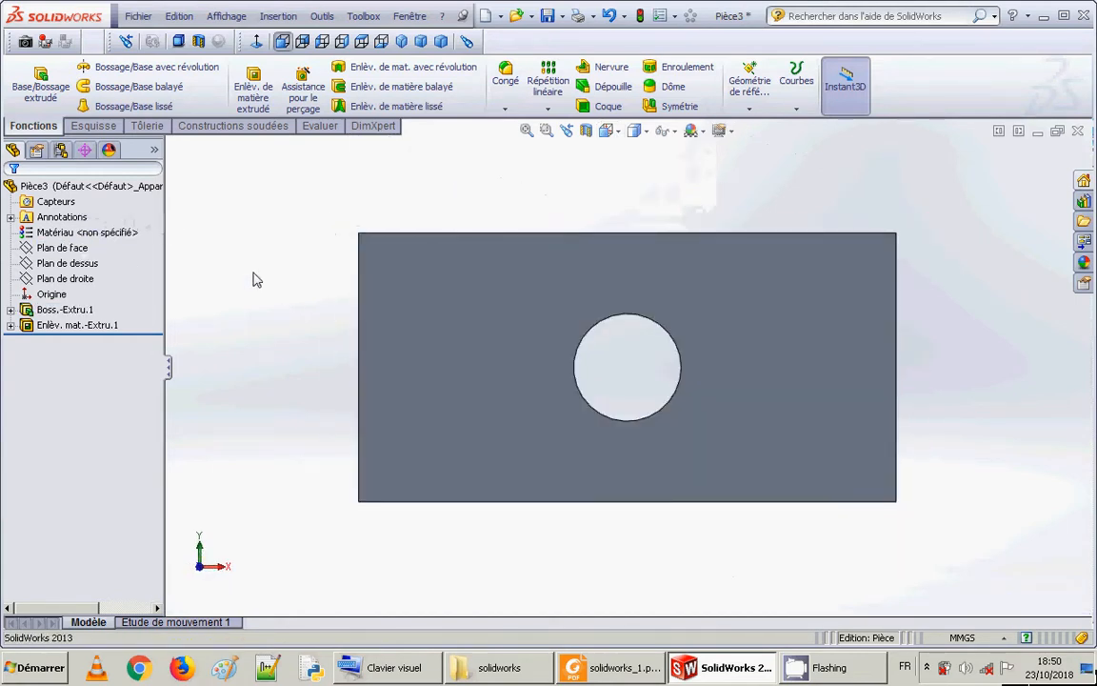
pyautogui.click(115, 130)
pyautogui.click(149, 68)
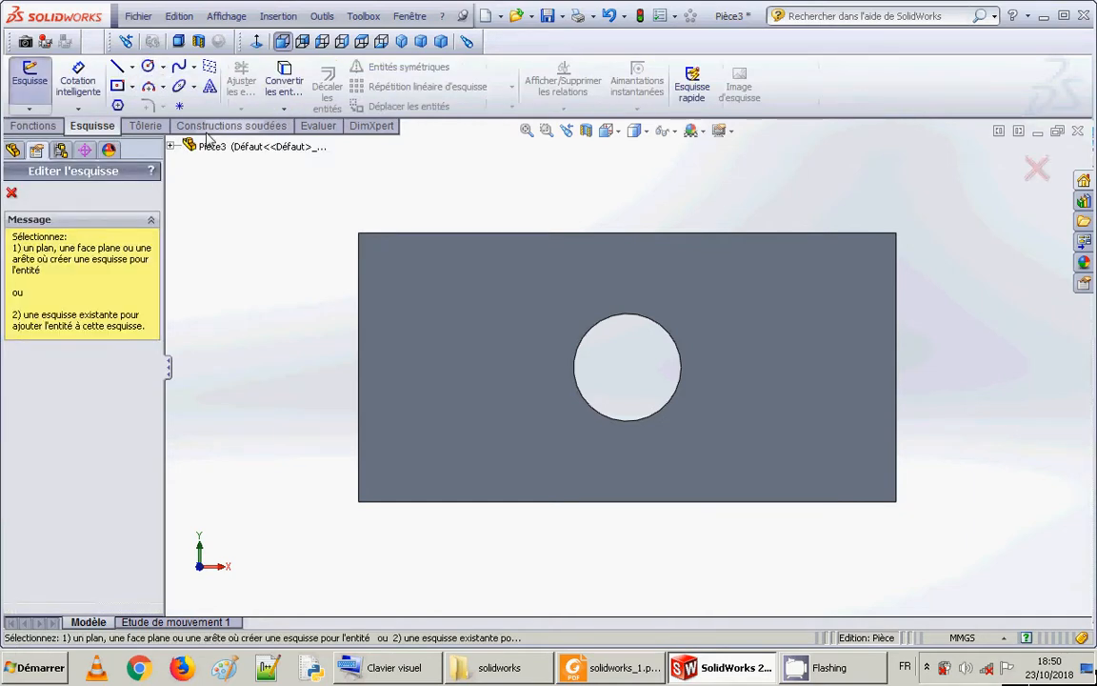
pyautogui.click(431, 366)
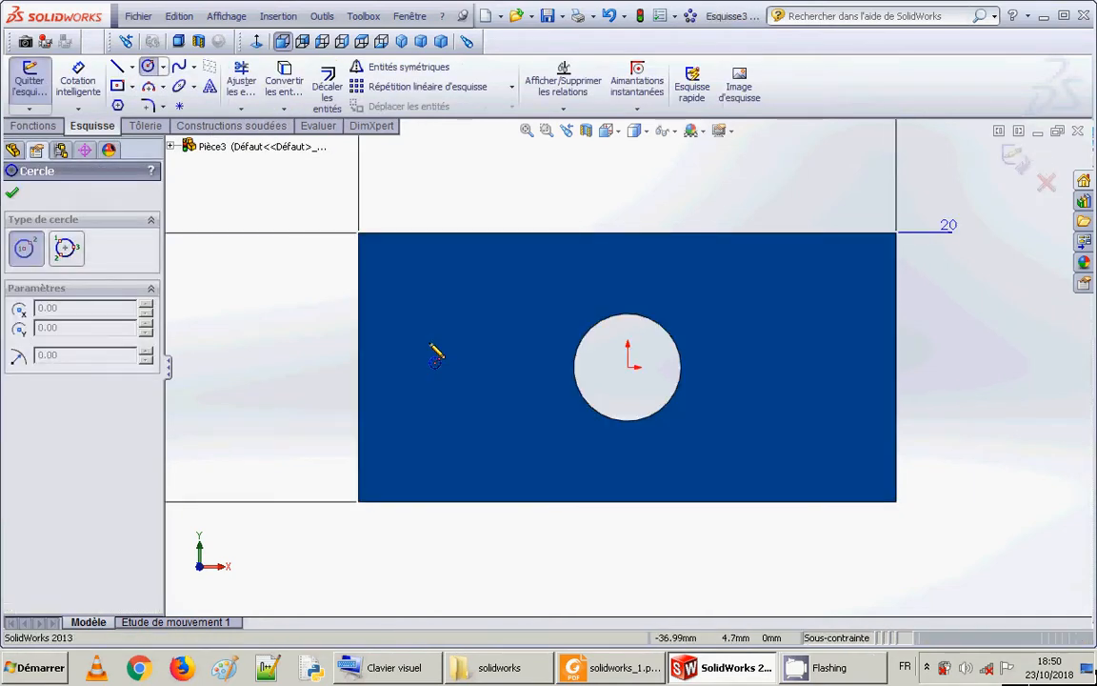
pyautogui.click(474, 344)
pyautogui.click(479, 302)
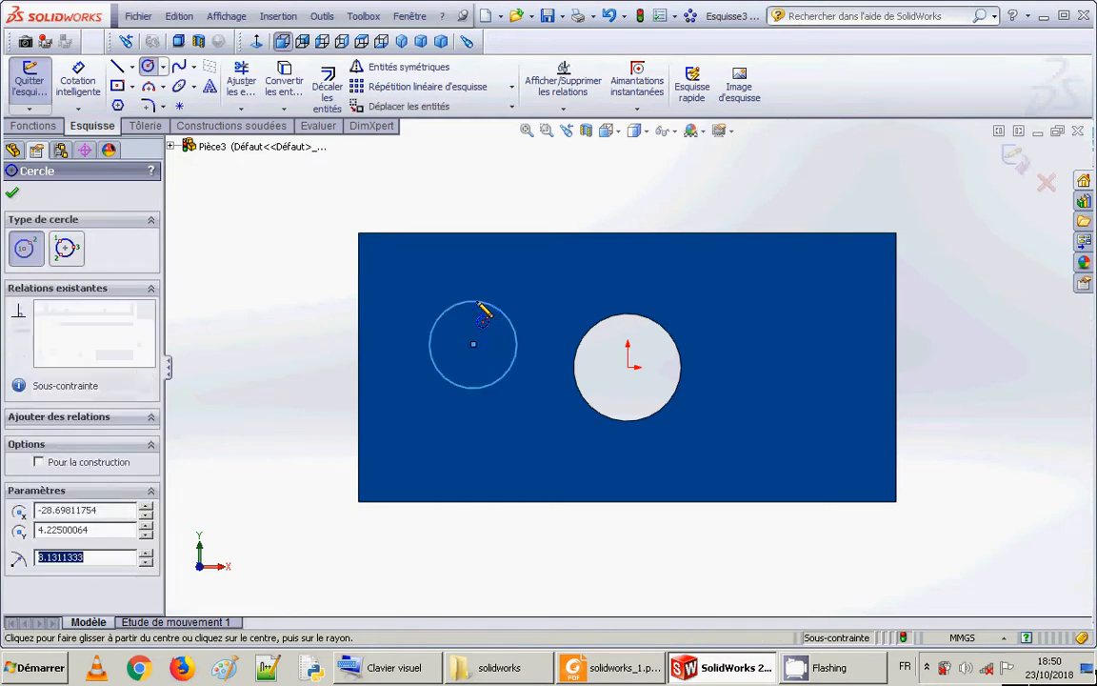
pyautogui.click(13, 195)
# - Dimension the new circle's diameter to 20 mm
pyautogui.click(79, 82)
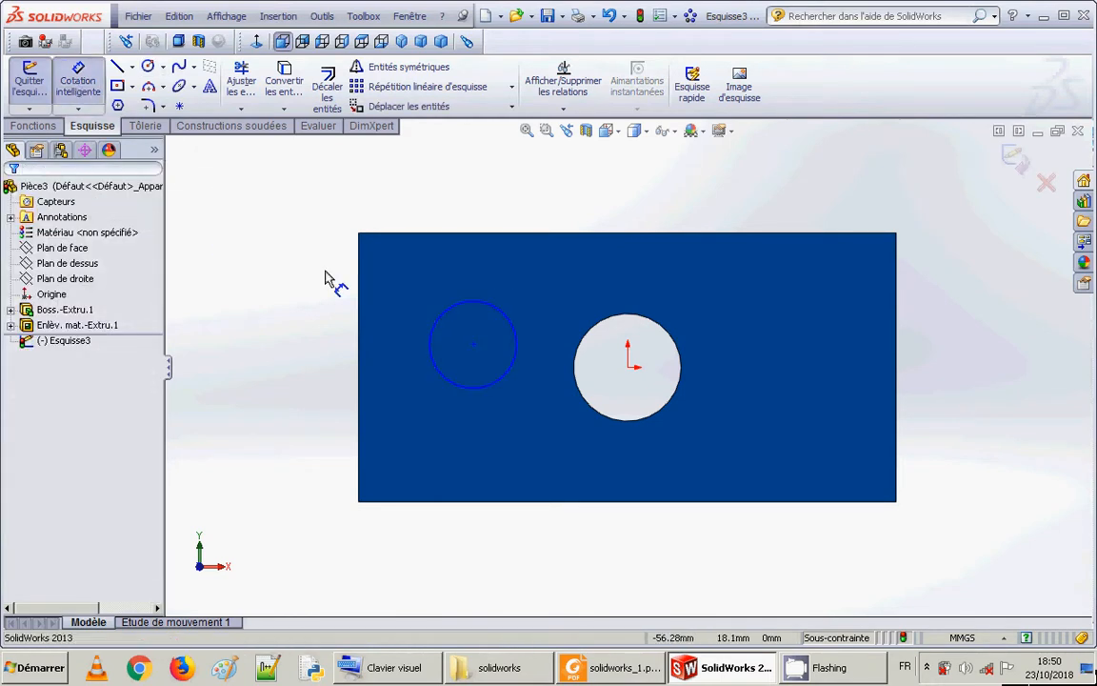
pyautogui.click(447, 314)
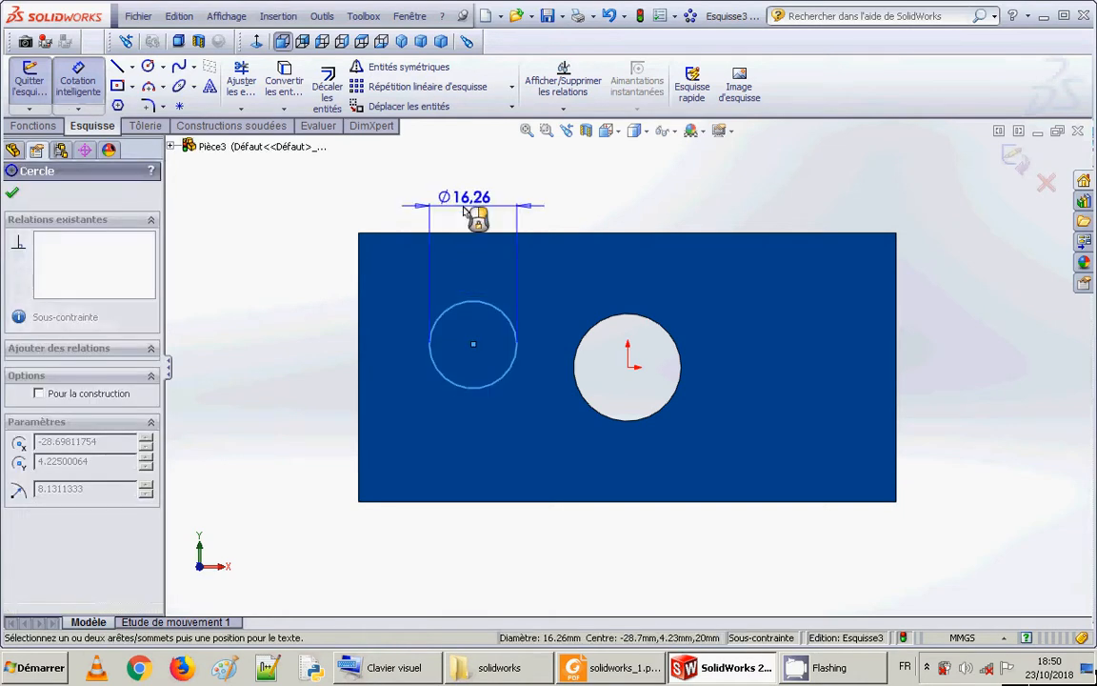
pyautogui.click(467, 208)
pyautogui.write('2')
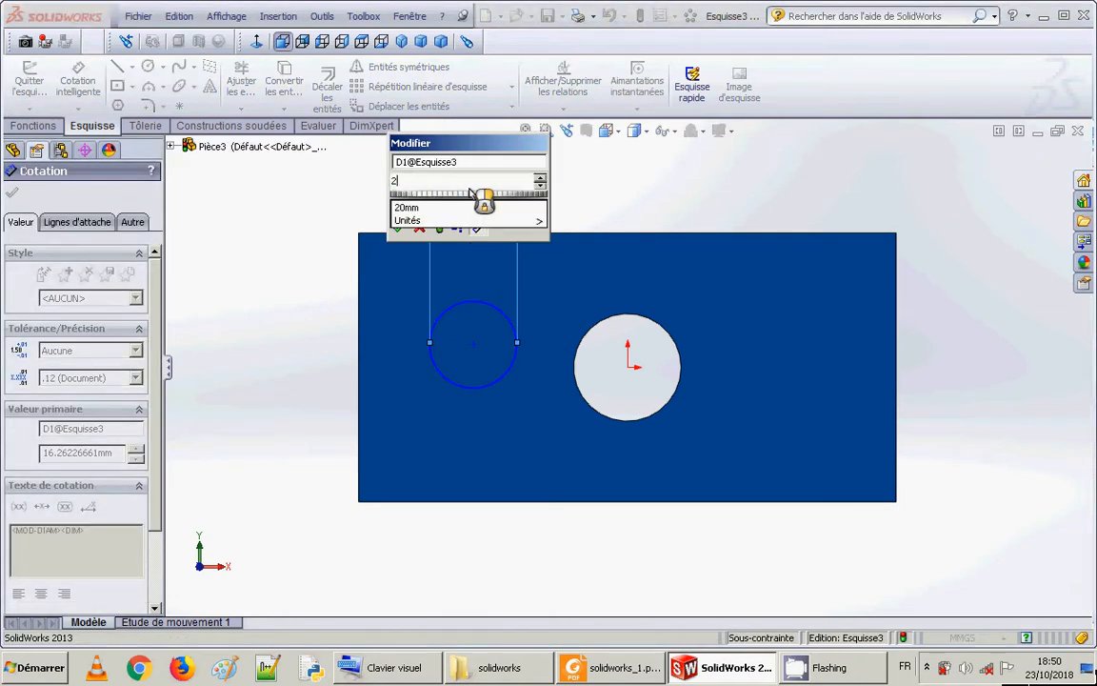
pyautogui.write('0')
pyautogui.press('Return')
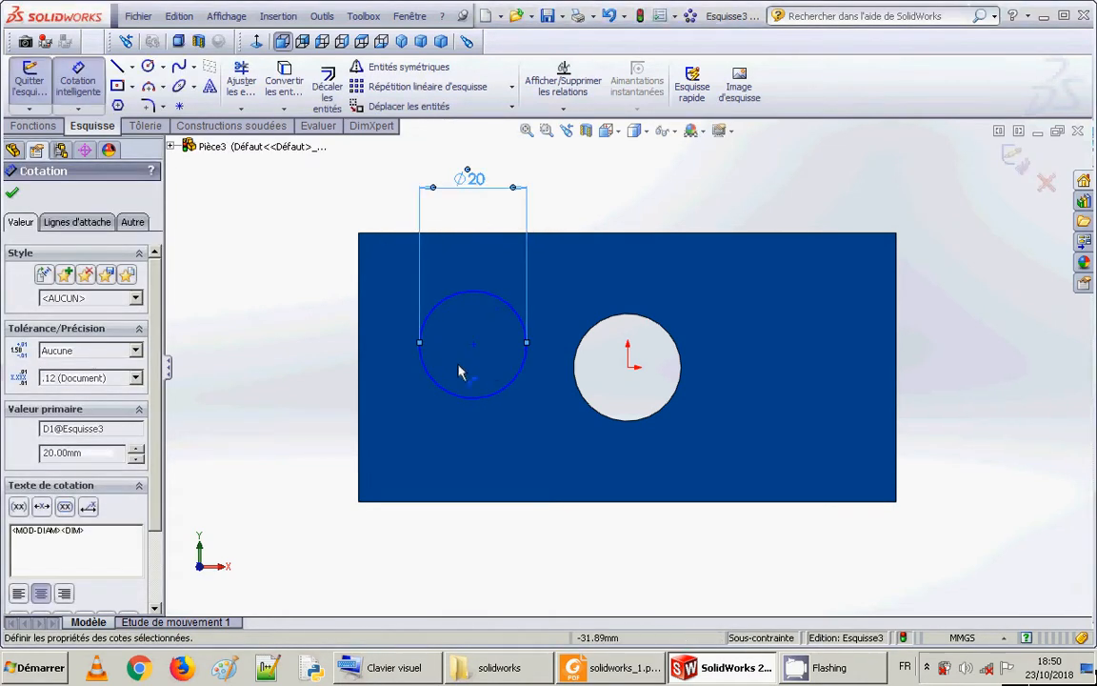
# - Dimension the circle's centre 20 mm from the block's left edge
pyautogui.click(474, 345)
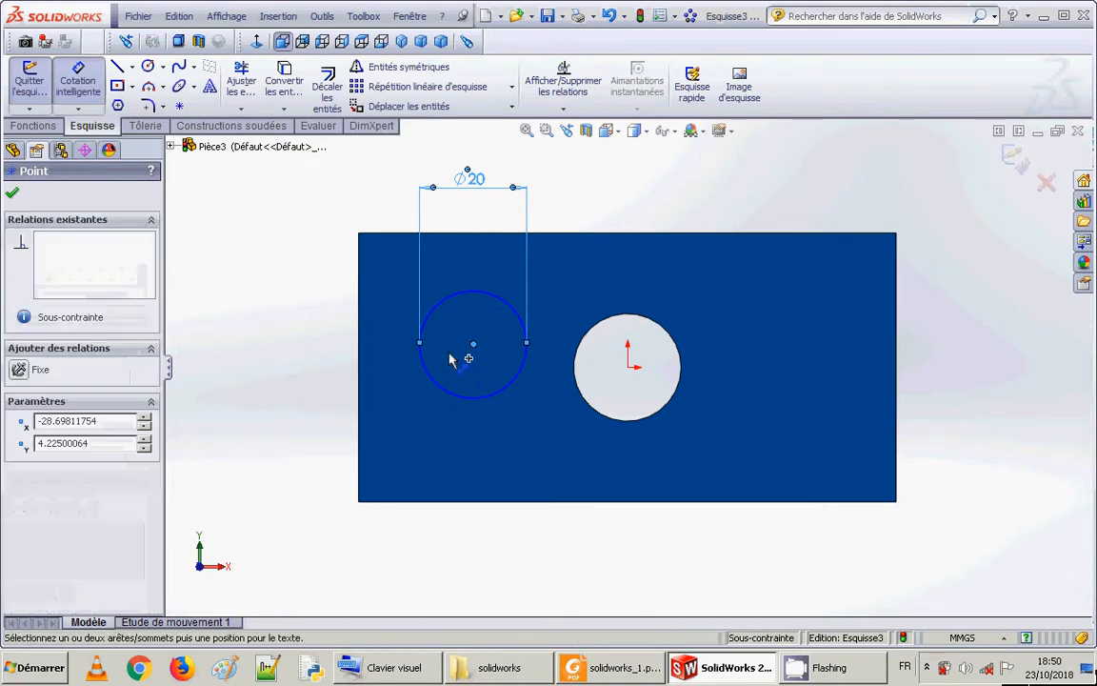
pyautogui.click(360, 340)
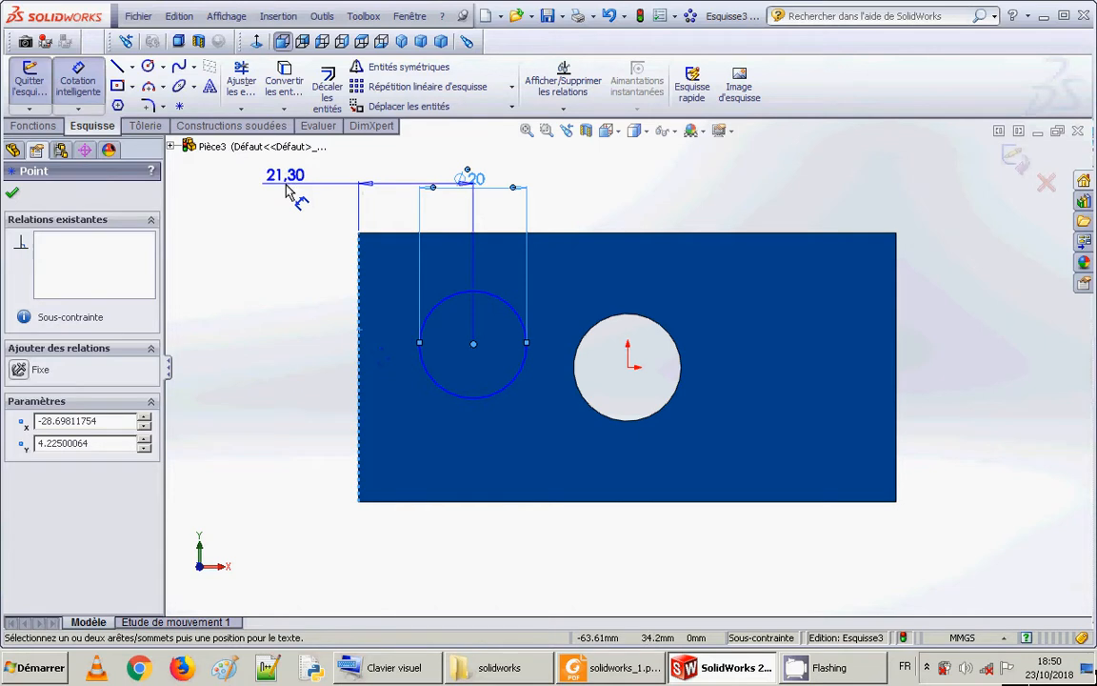
pyautogui.click(264, 215)
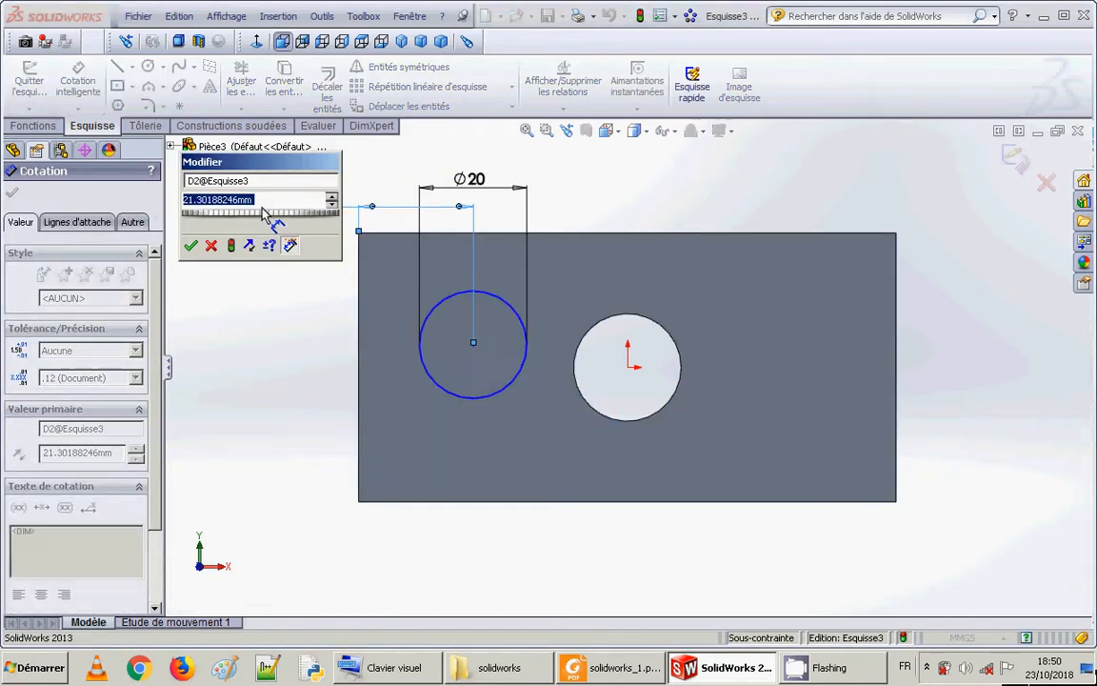
pyautogui.write('20')
pyautogui.press('Return')
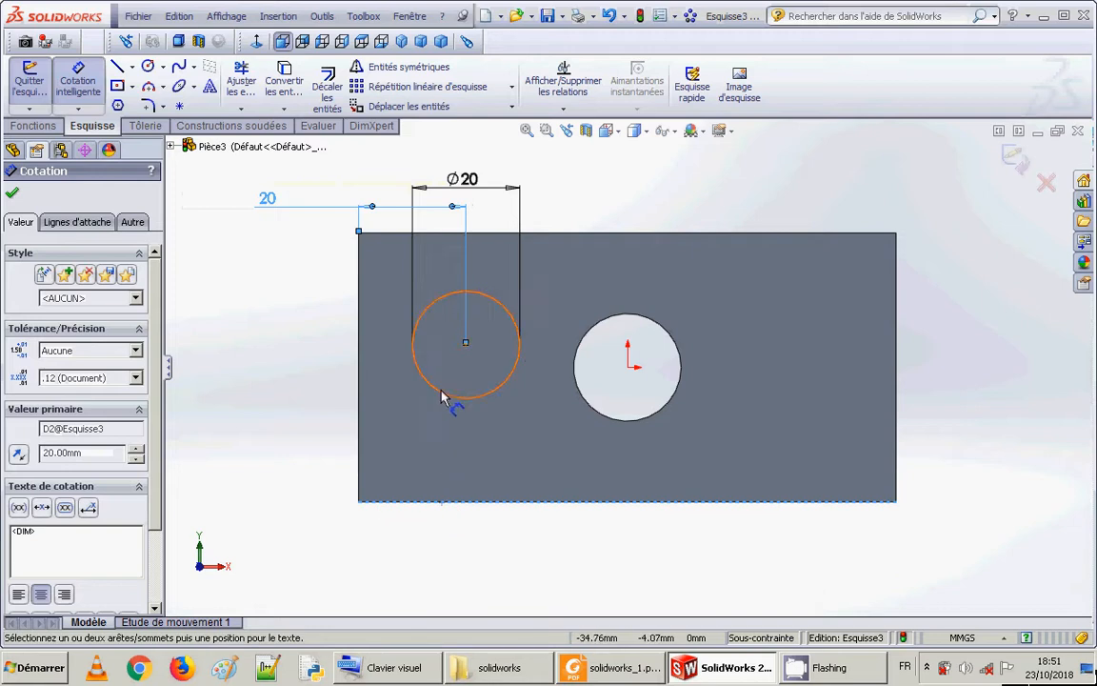
# - Dimension the circle's centre 20 mm from the block's bottom edge and finish dimensioning
pyautogui.click(463, 344)
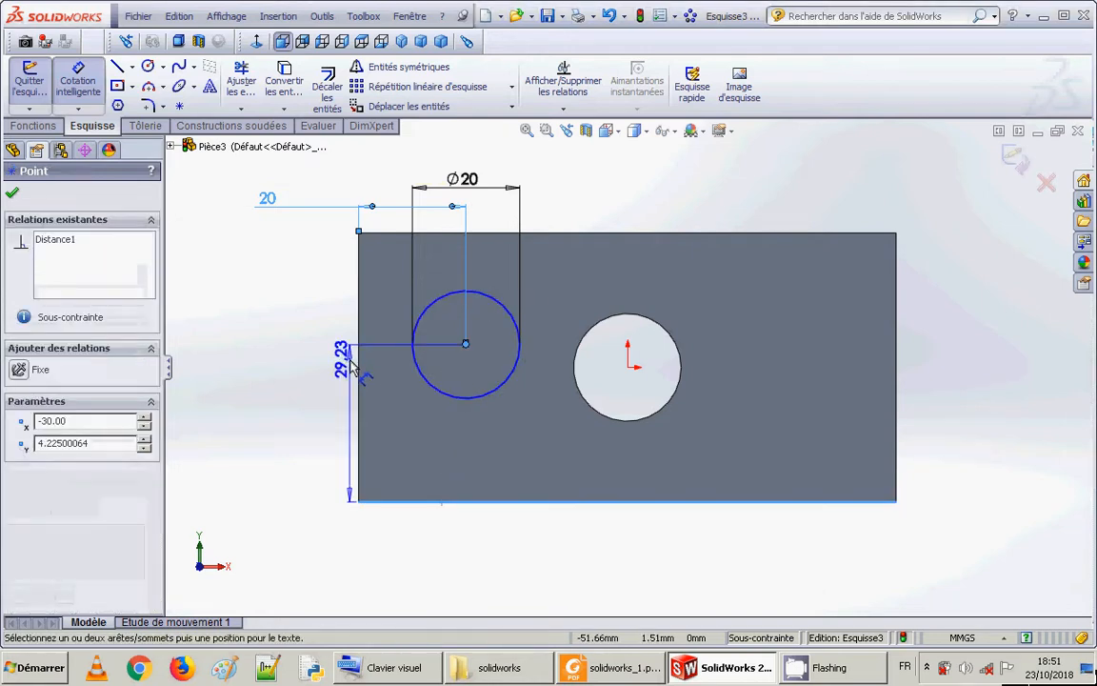
pyautogui.click(274, 391)
pyautogui.write('20')
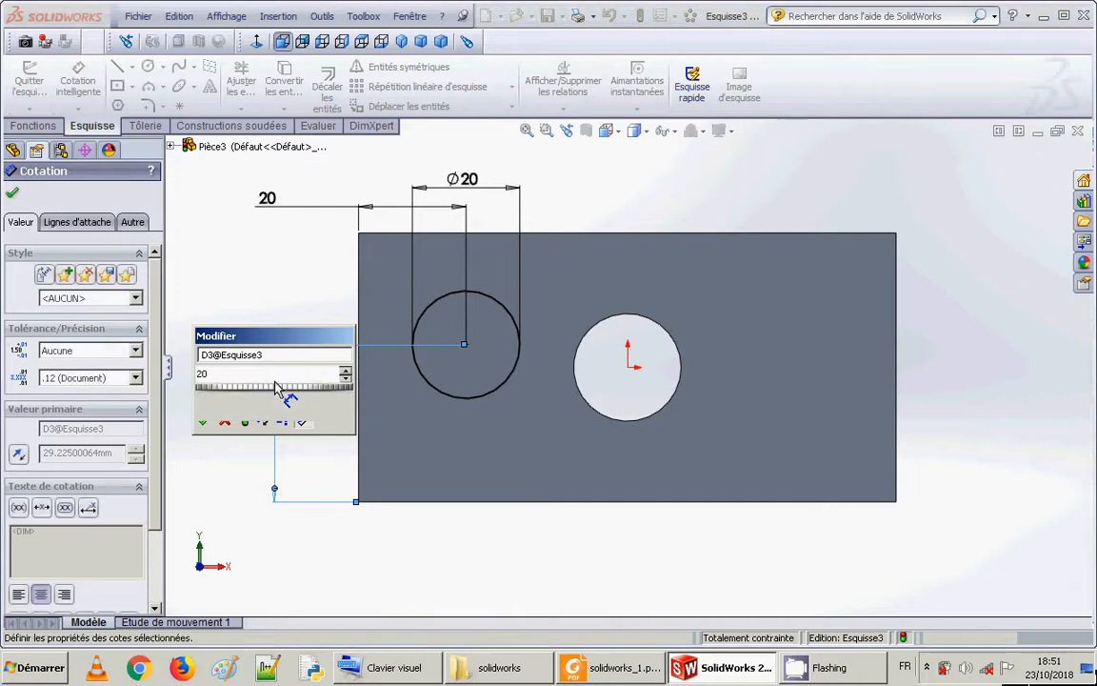
pyautogui.press('Return')
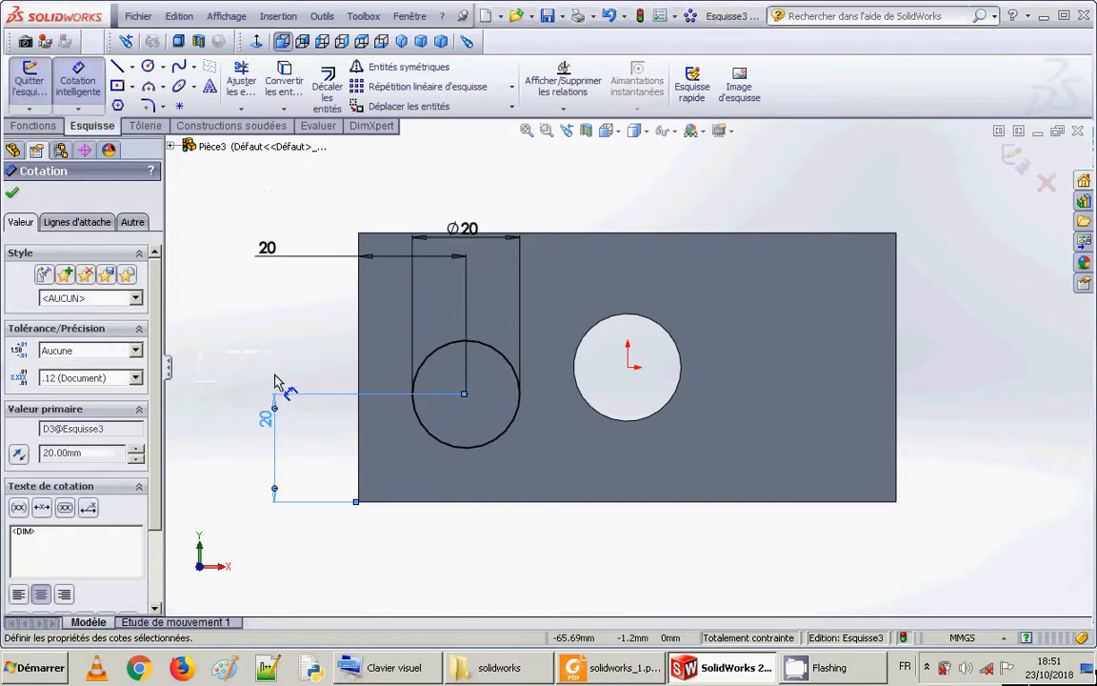
pyautogui.click(12, 196)
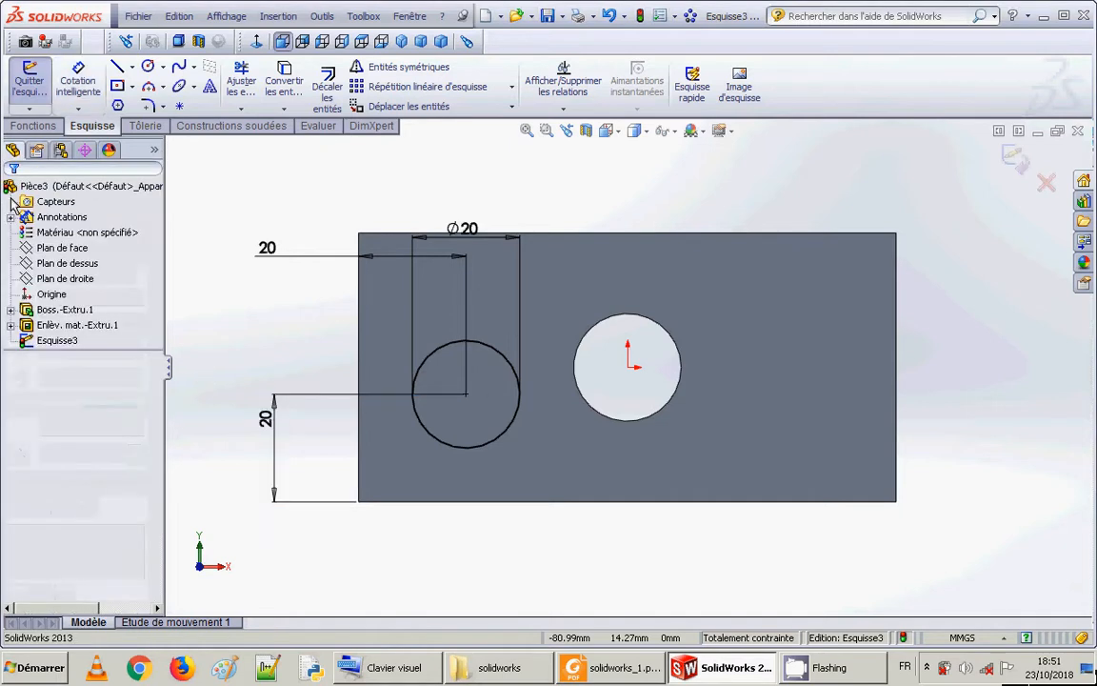
# - Cut-extrude the off-centre 20 mm circle as a blind hole 10 mm deep into the block and inspect the pocket
pyautogui.click(50, 125)
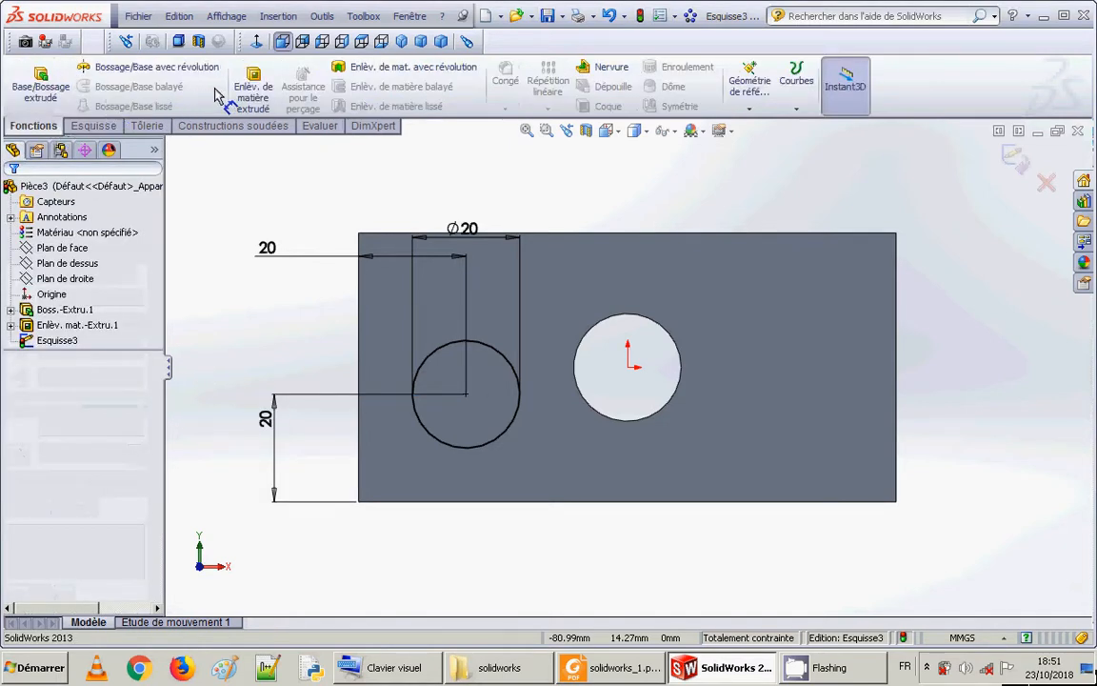
pyautogui.click(249, 91)
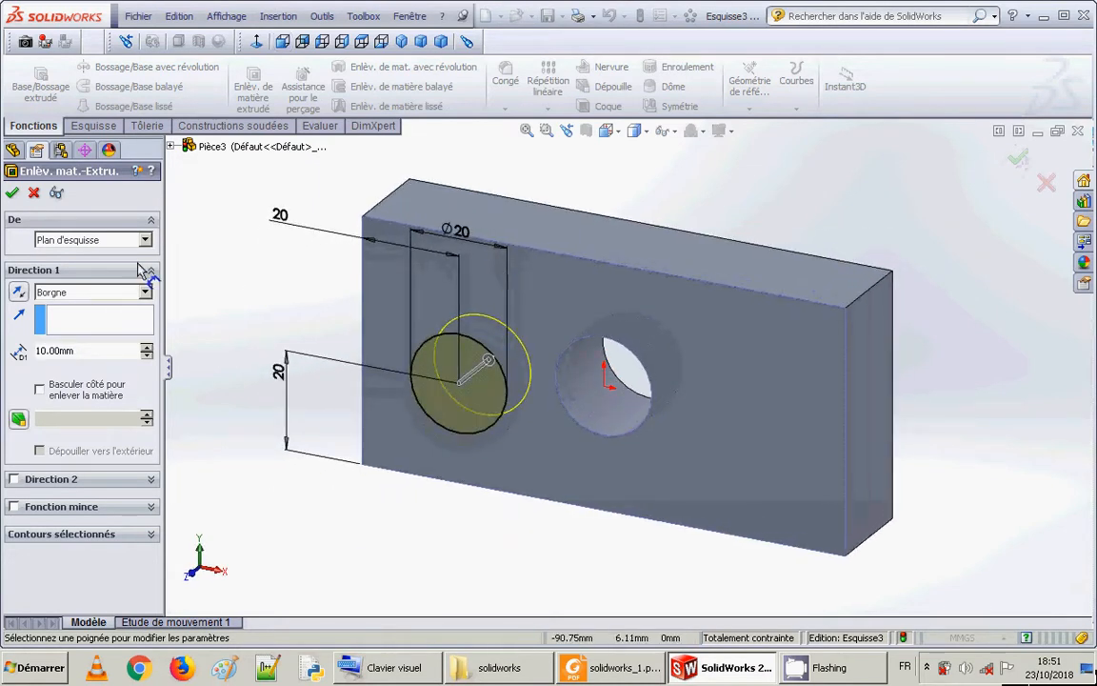
pyautogui.click(13, 194)
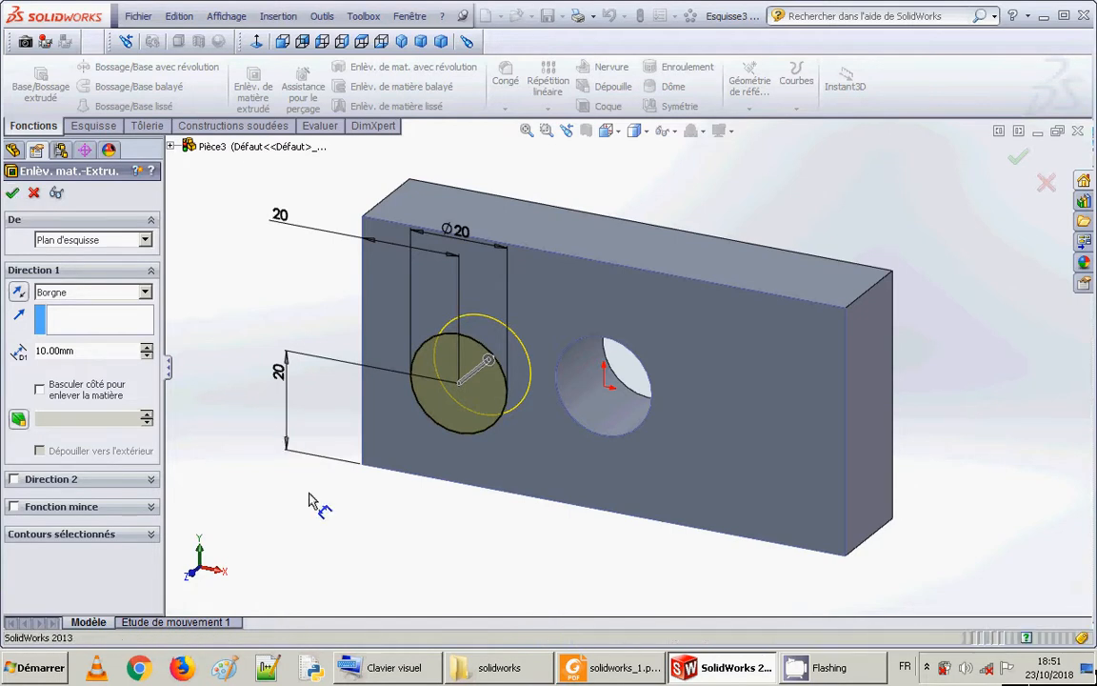
pyautogui.moveTo(338, 510); pyautogui.dragTo(330, 419, button='middle')
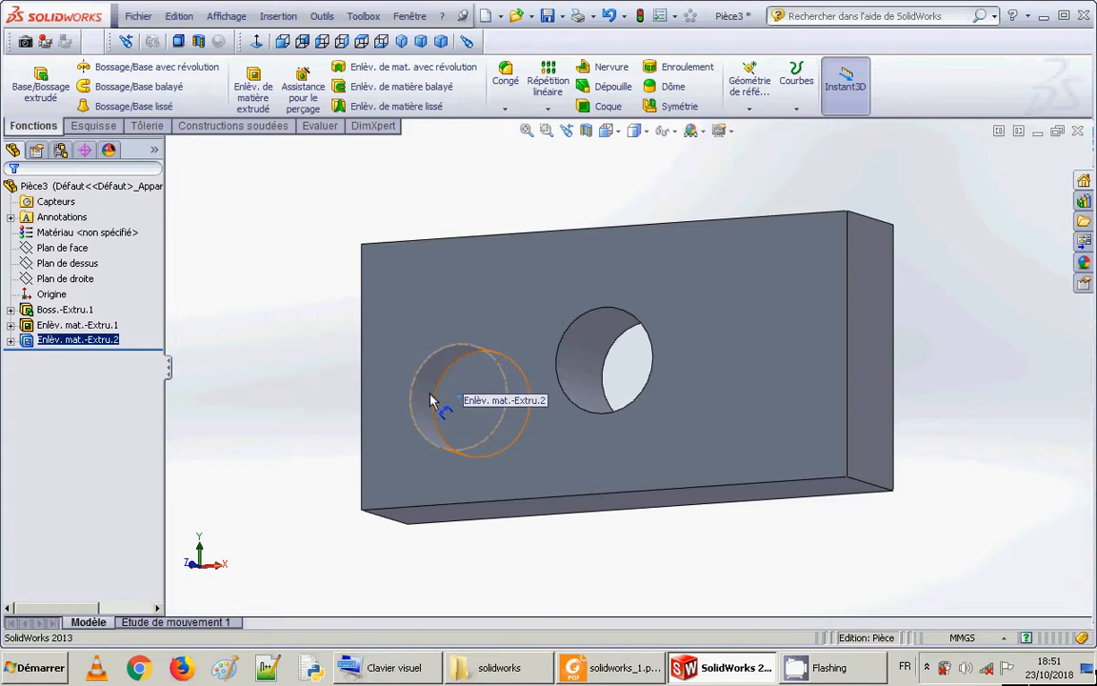
pyautogui.click(425, 426)
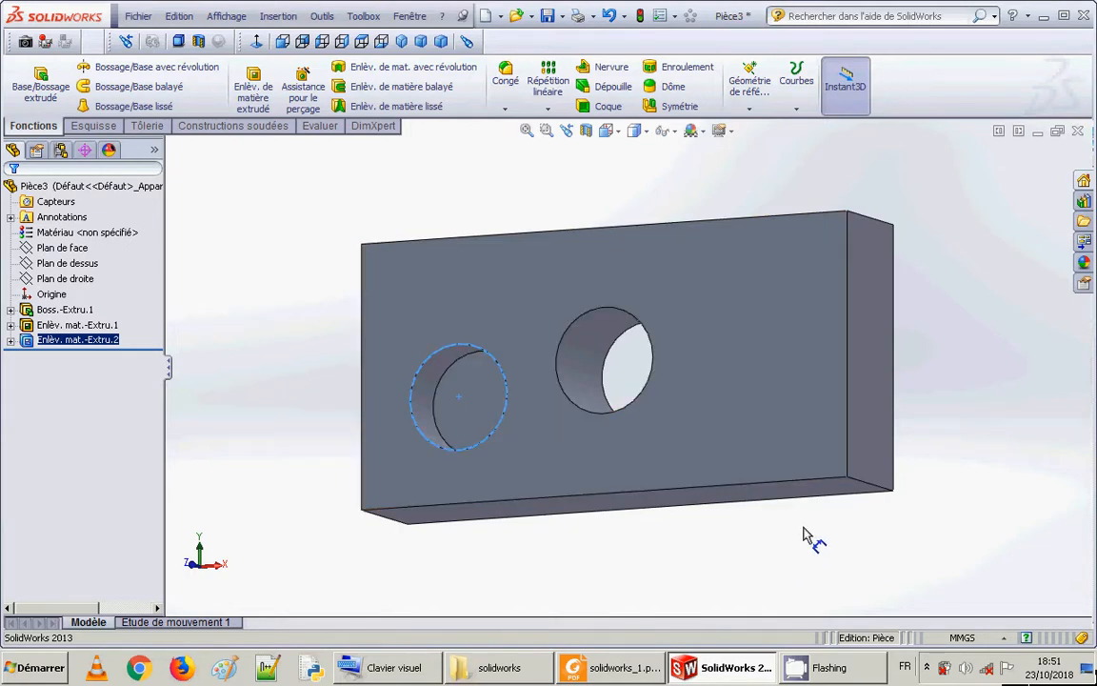
pyautogui.click(925, 667)
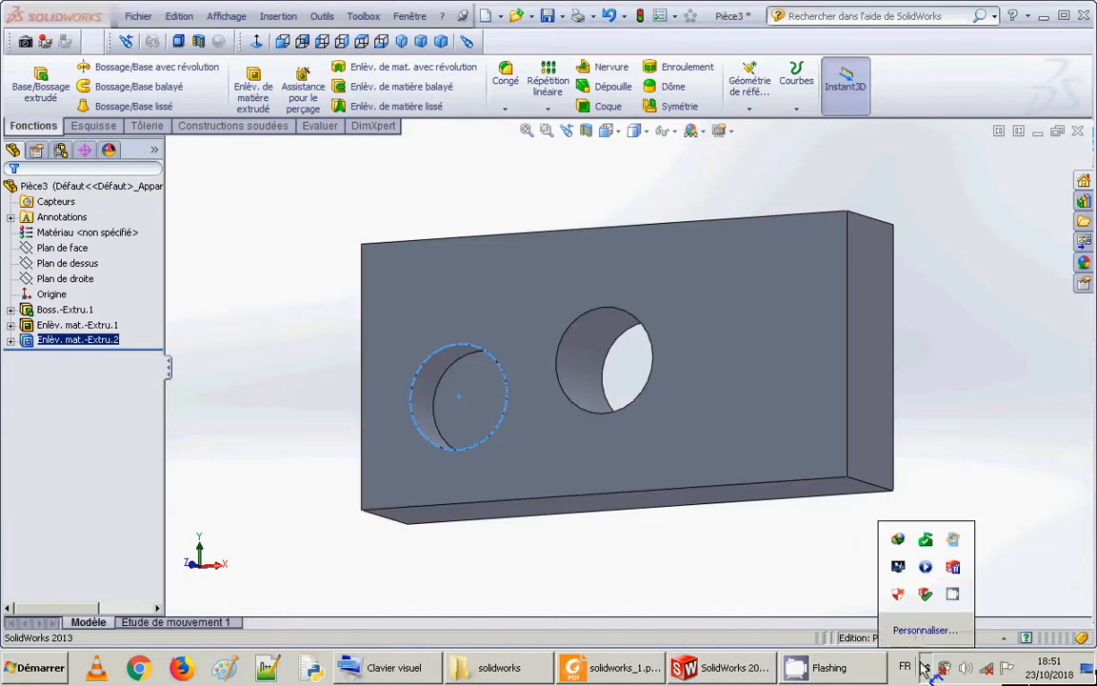
pyautogui.click(952, 596)
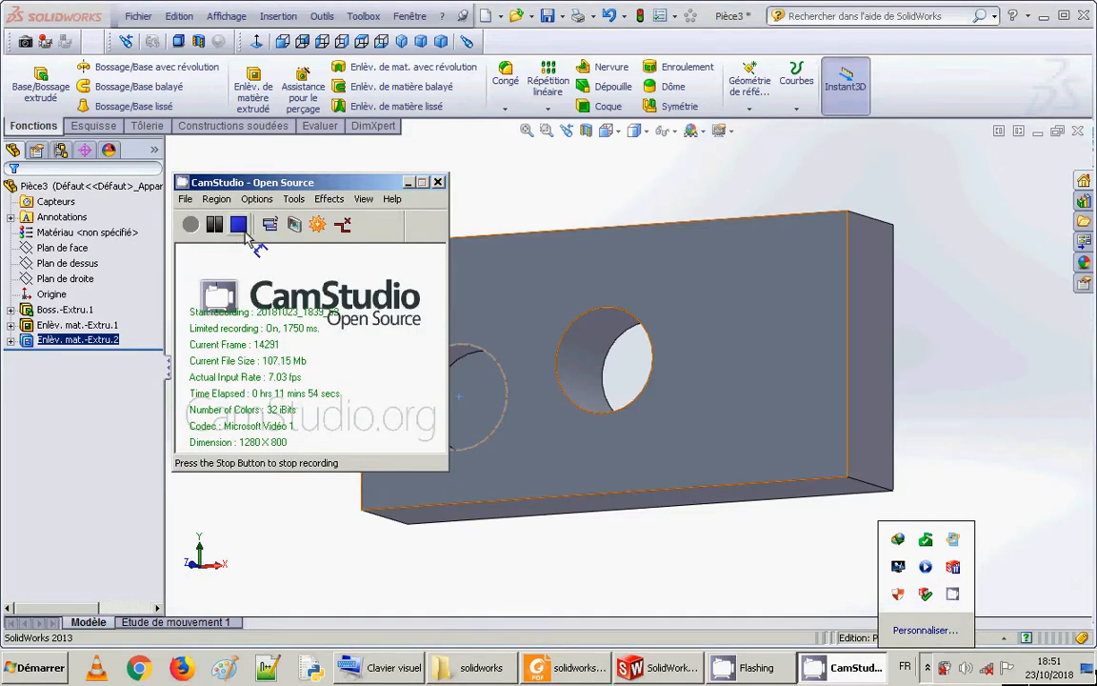